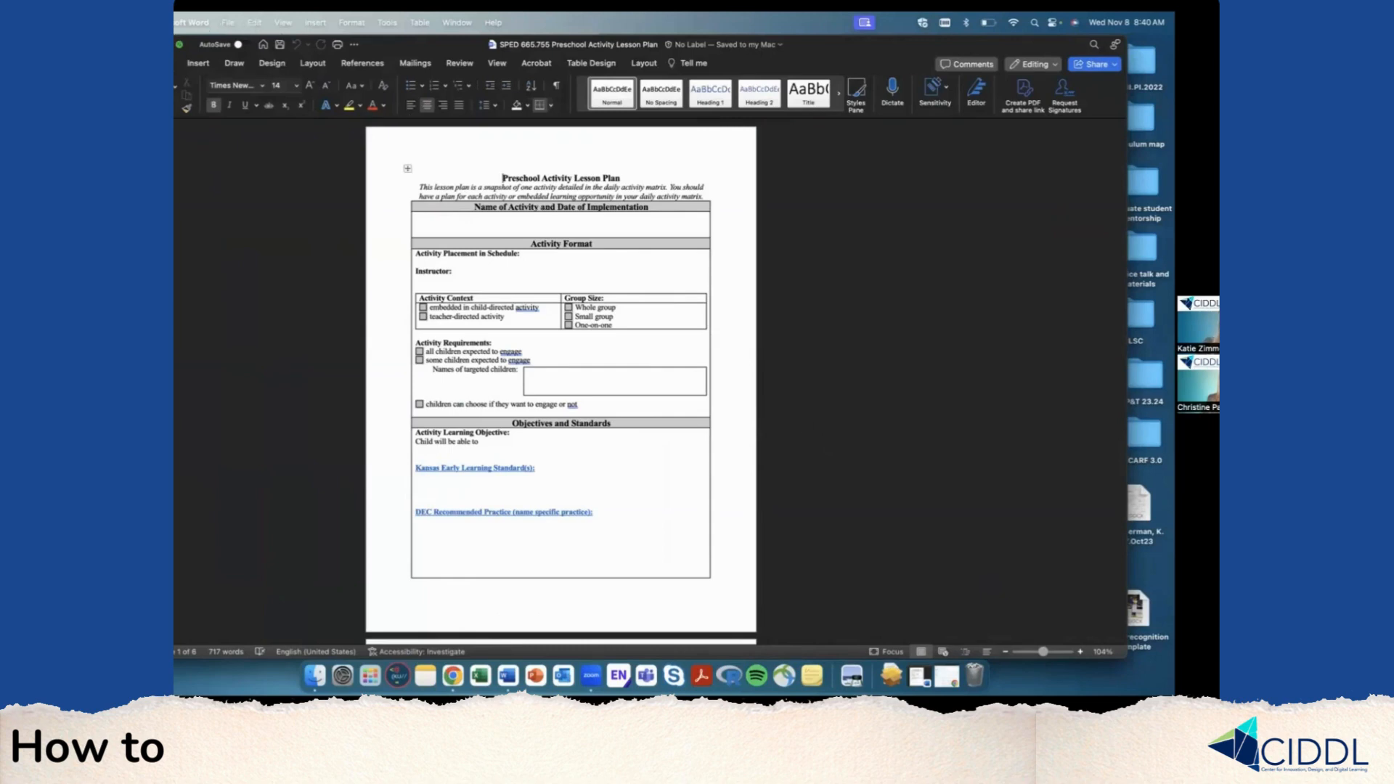
Minimize the Word lesson plan, switch to the Google Drive window in Chrome and enlarge it across the desktop.
click(149, 44)
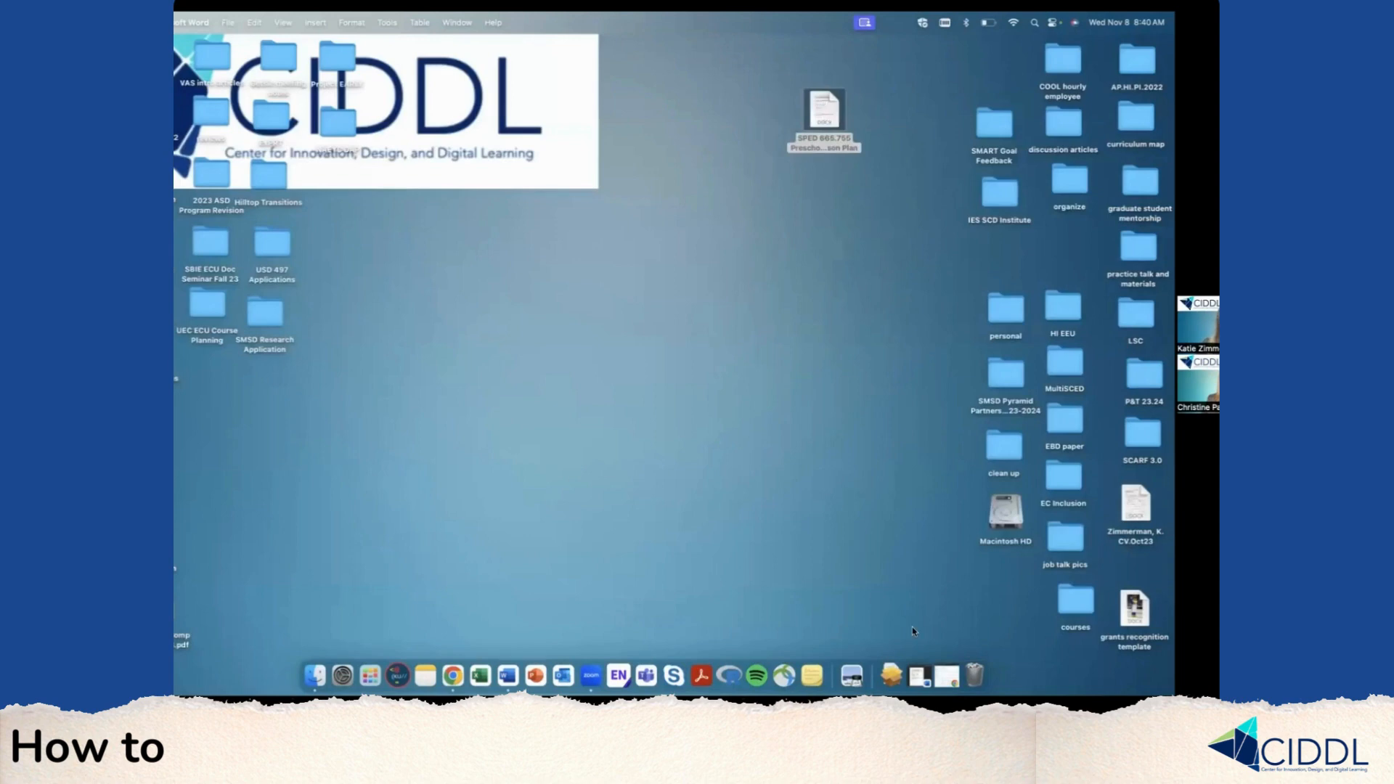
click(944, 675)
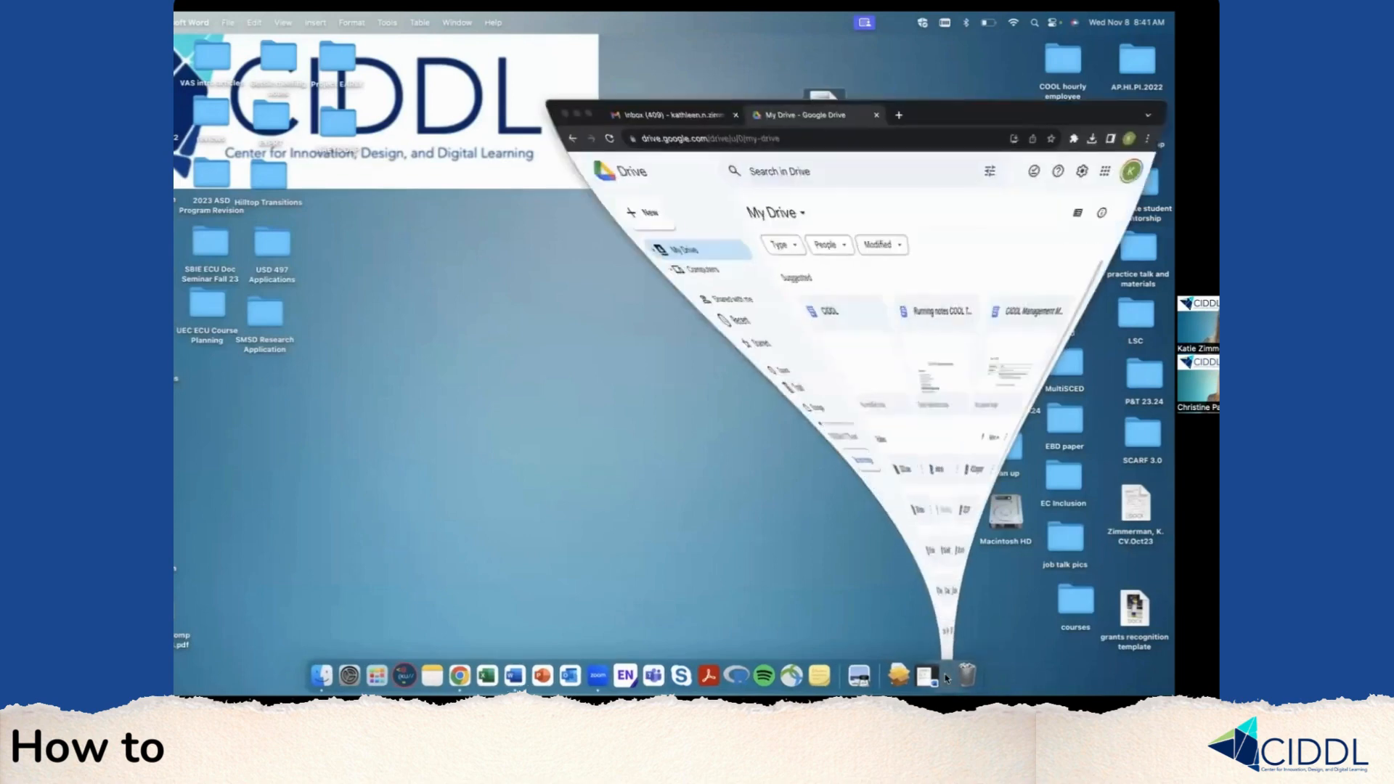
drag(952, 38, 618, 37)
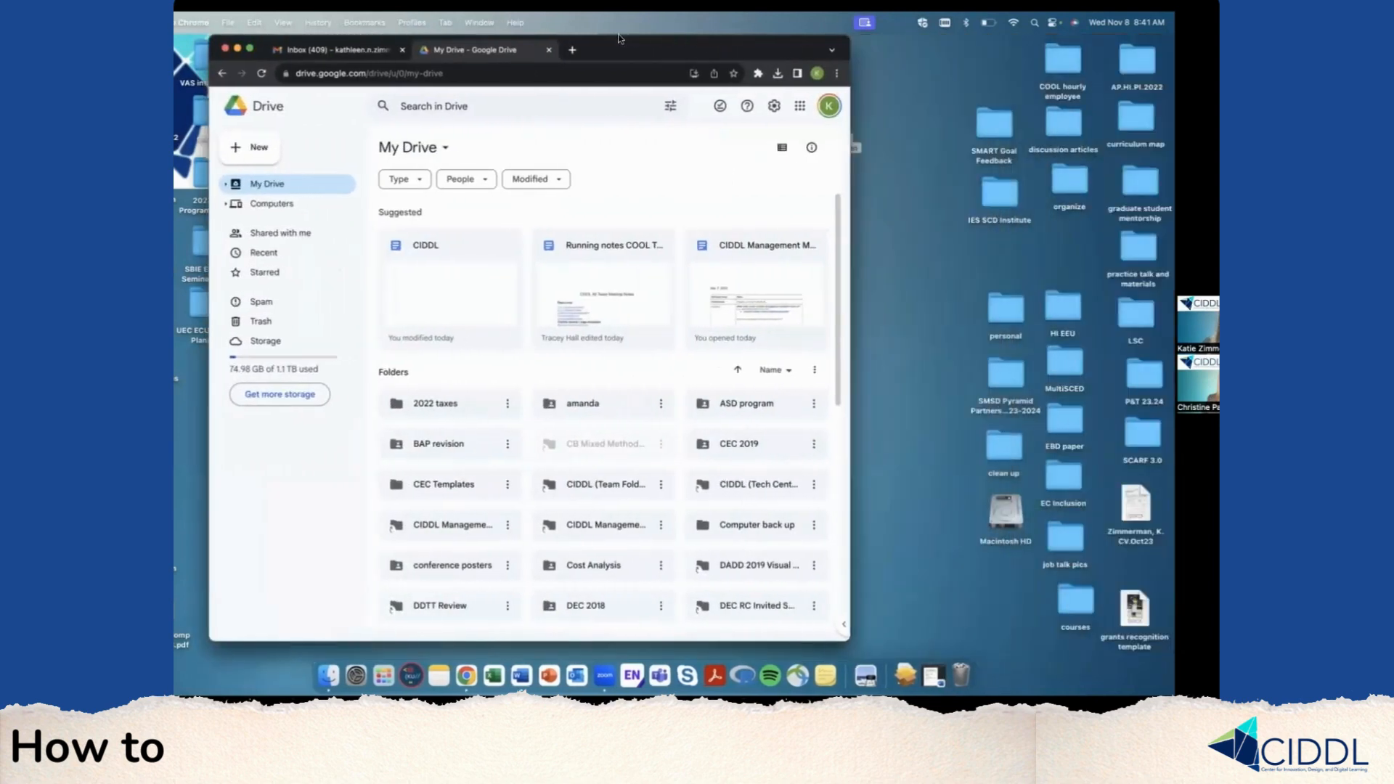
drag(839, 640, 1125, 648)
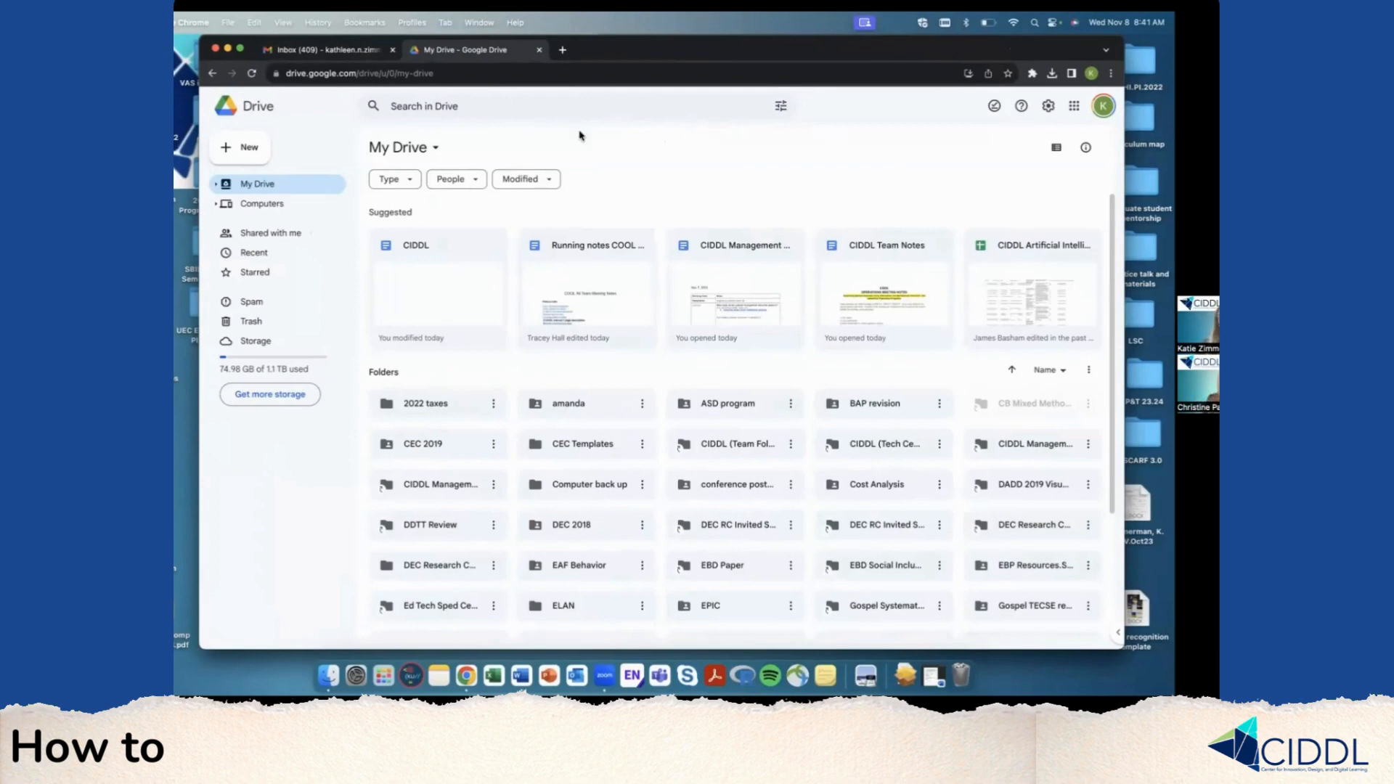
Create a new folder named "Preschool Lesson Plans" in My Drive.
click(247, 148)
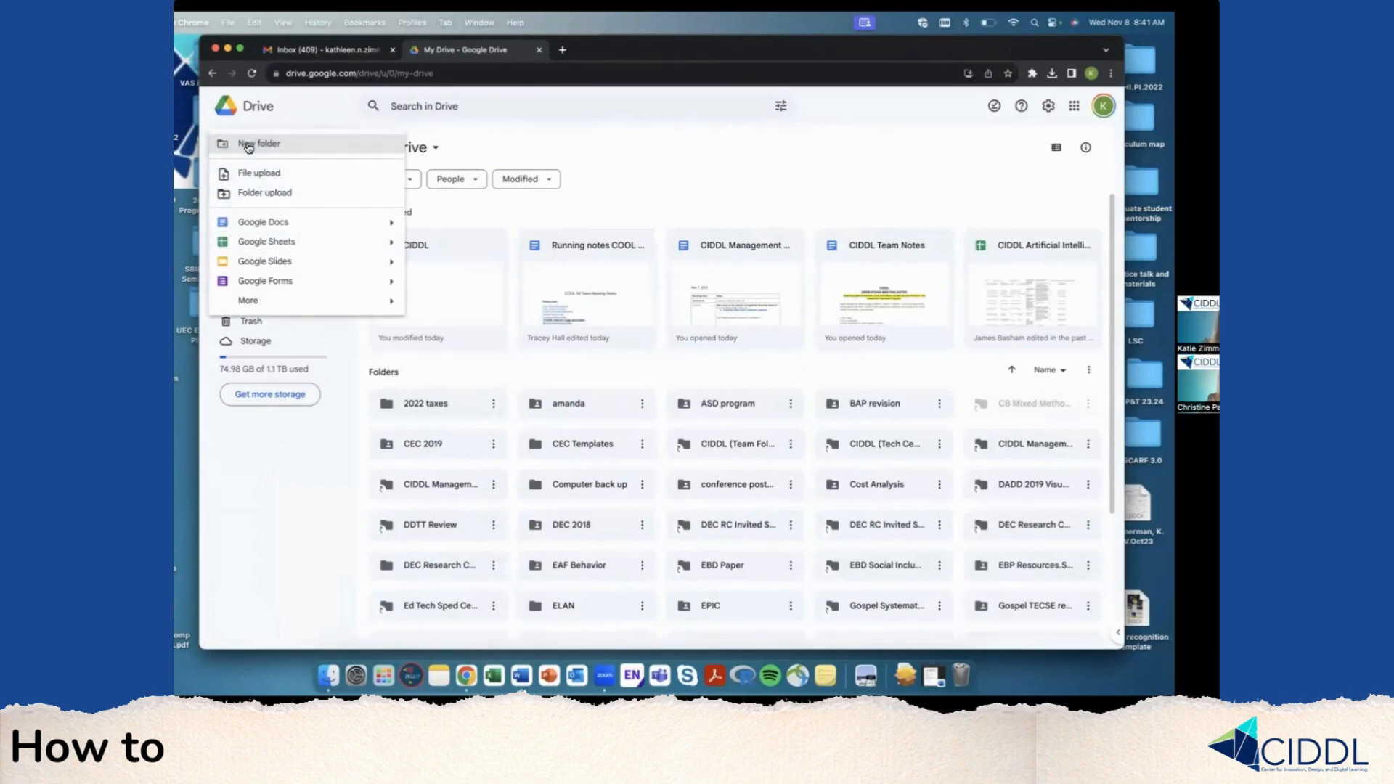
click(264, 147)
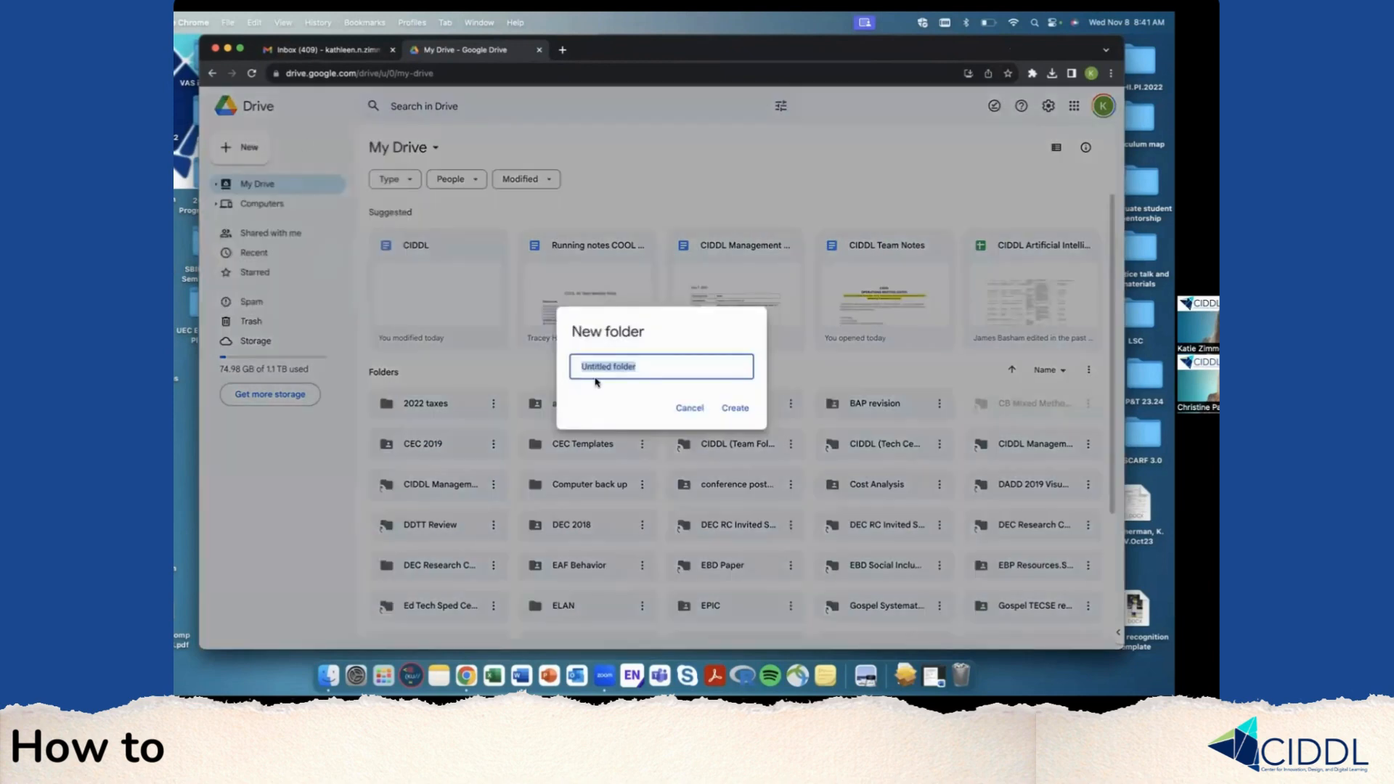
text(Preschoo)
text(l less)
text(ess )
text(on Plans)
click(735, 408)
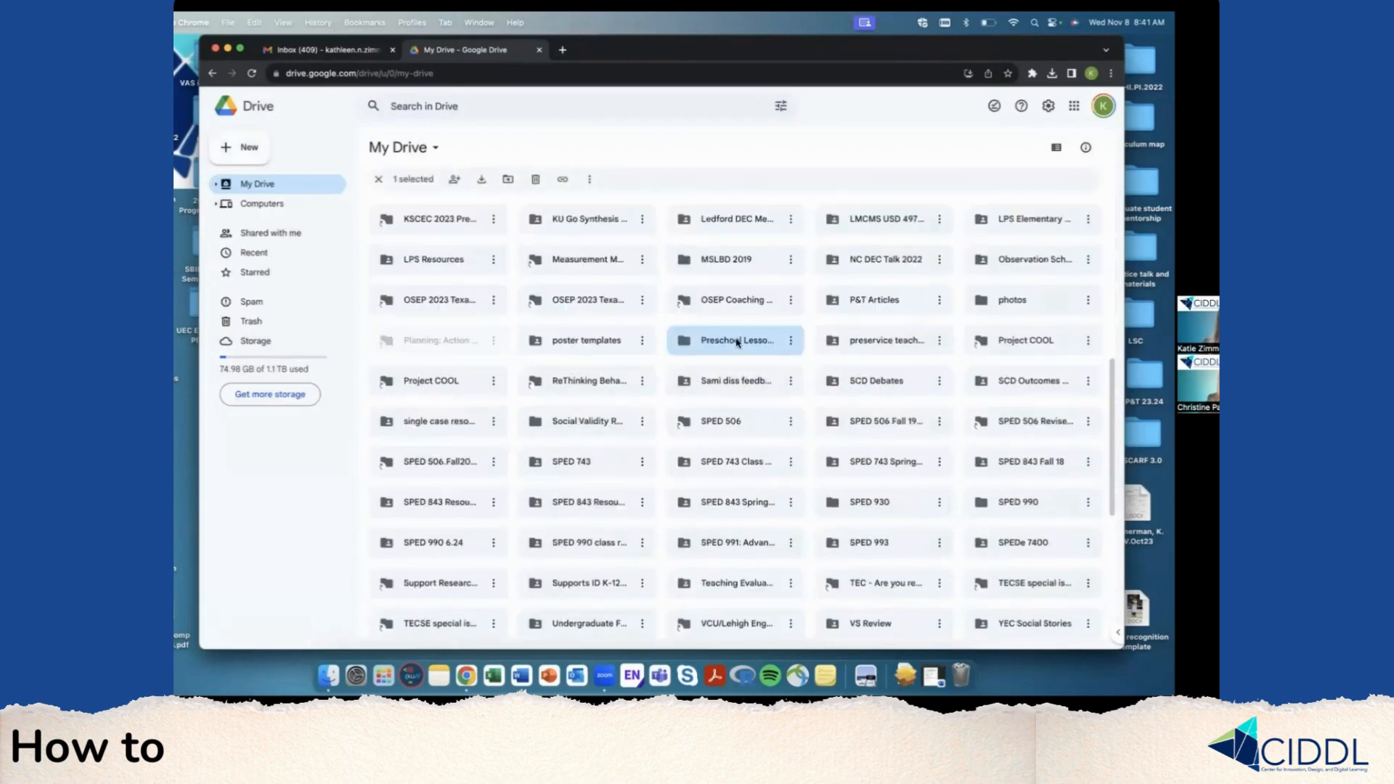
Open the Preschool Lesson Plans folder and upload the SPED 665.755 Preschool Activity Lesson Plan file from the desktop into it.
double_click(737, 342)
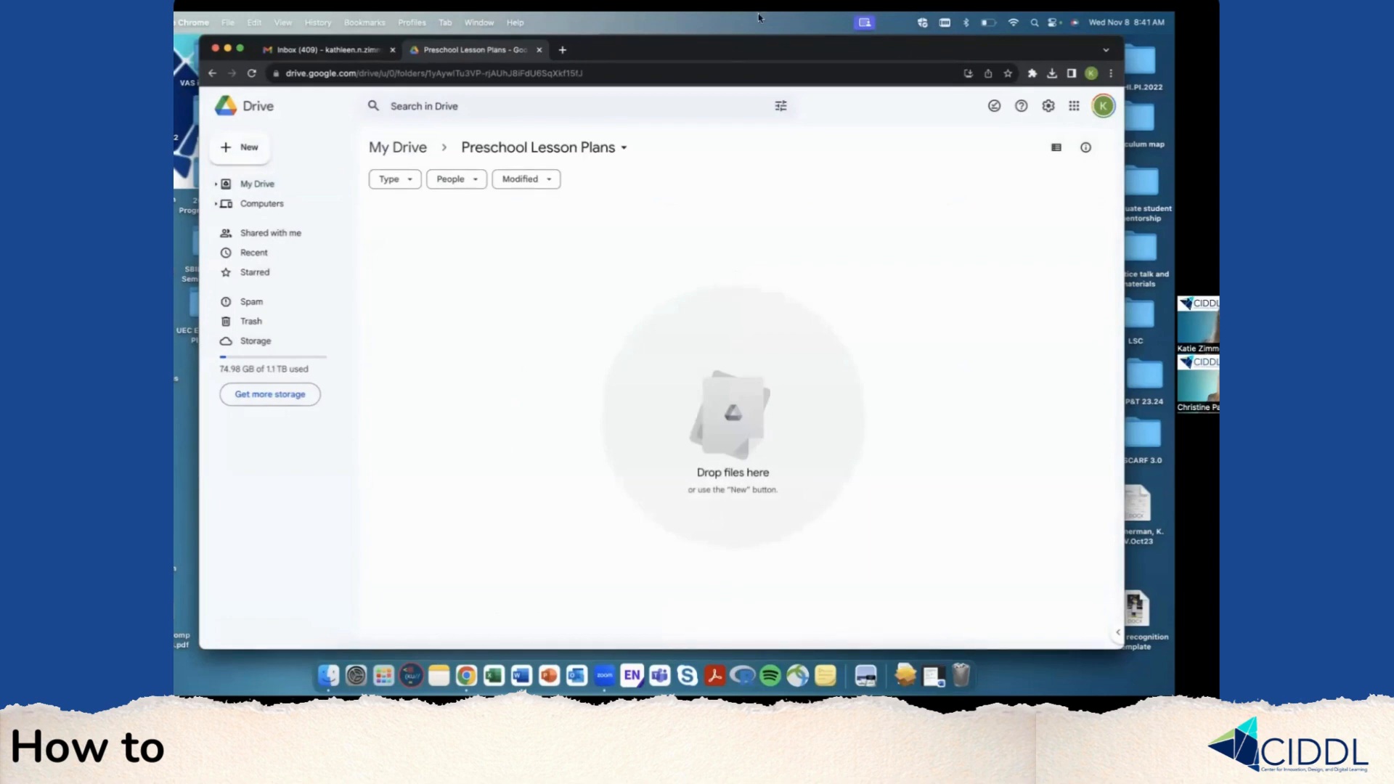
drag(770, 49, 435, 45)
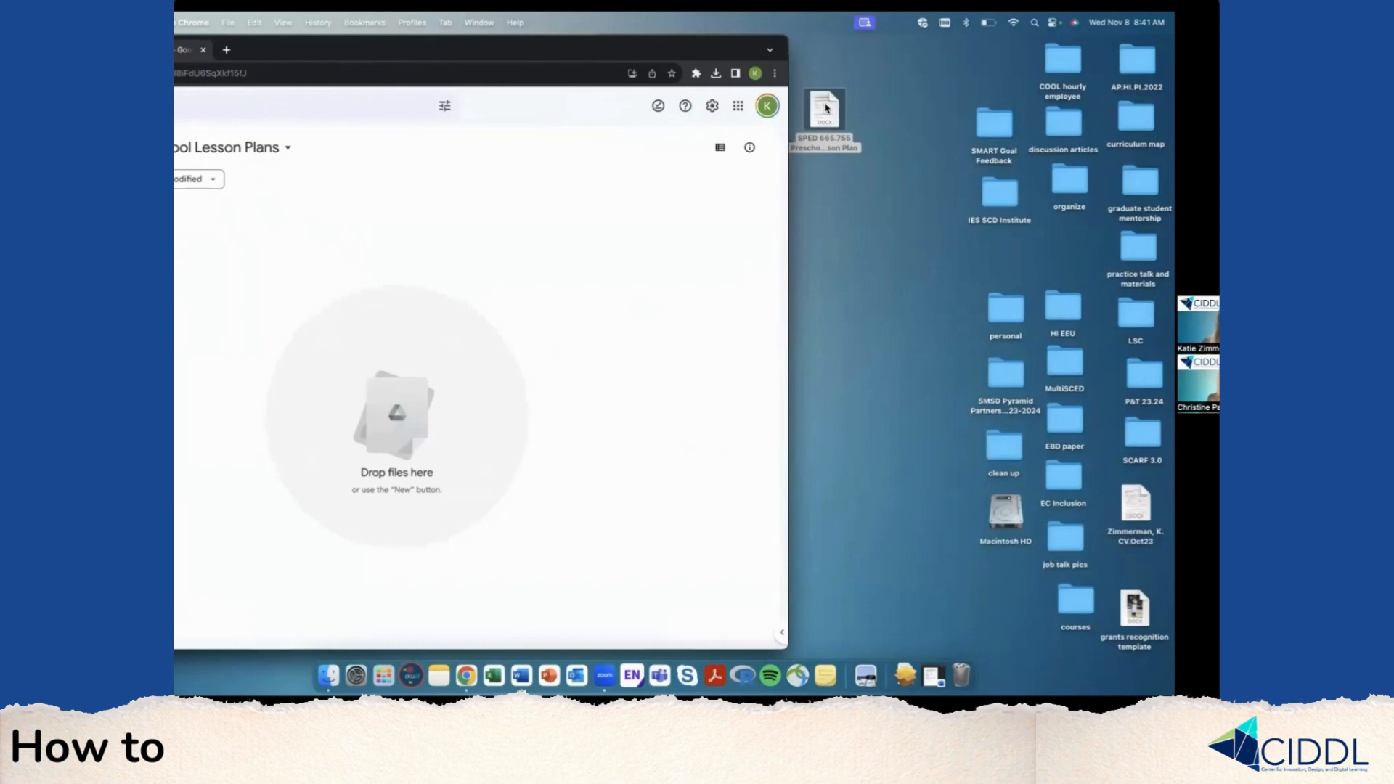
drag(825, 109, 446, 362)
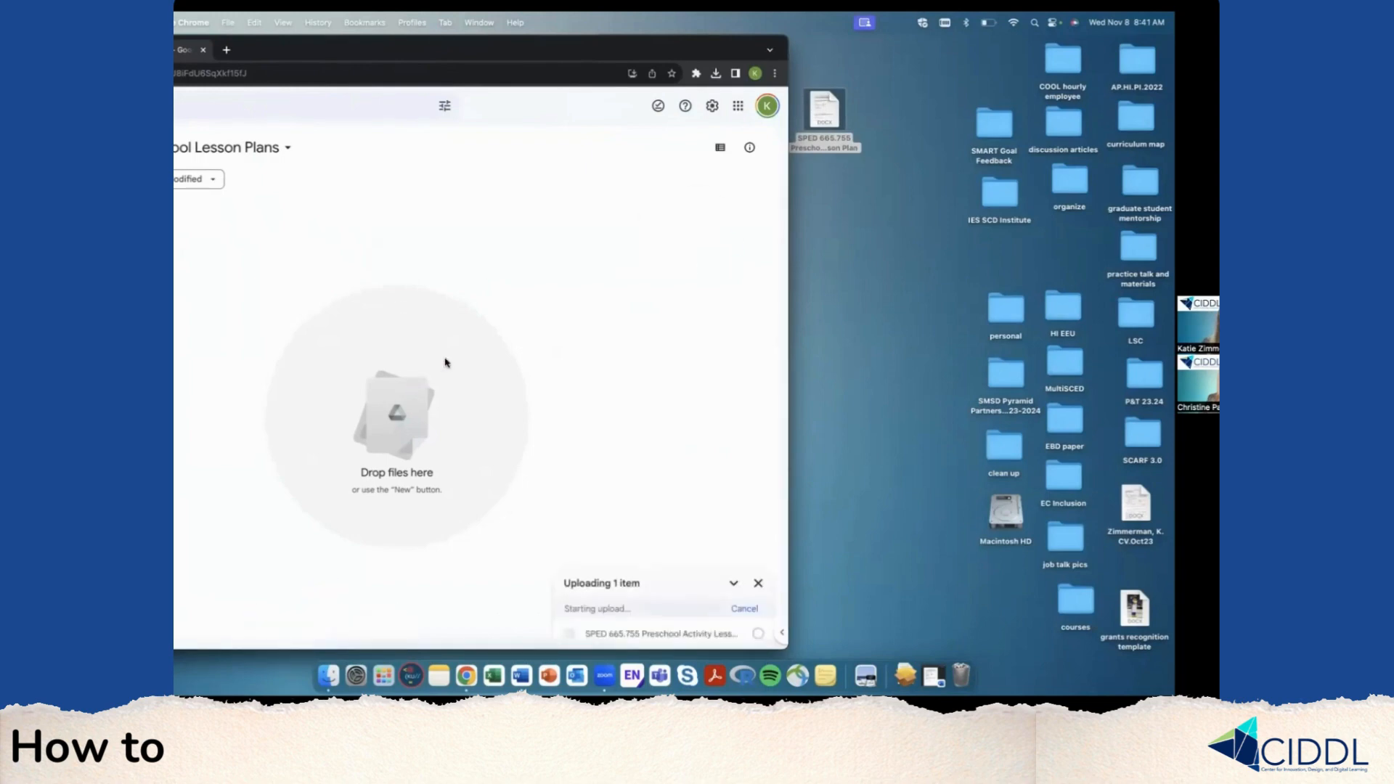
drag(585, 43, 909, 34)
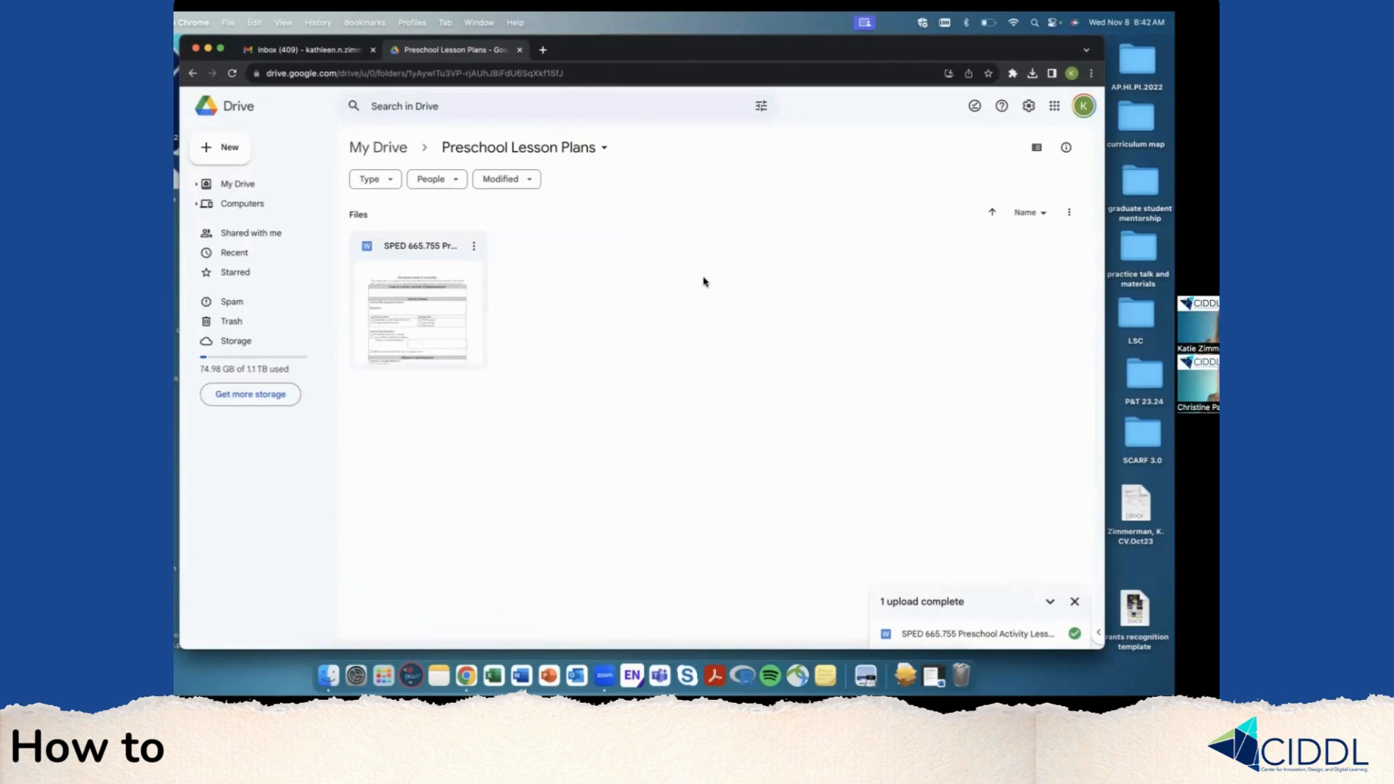
Open the uploaded lesson plan document and share it with the collaborator's e-mail address as Editor.
double_click(411, 247)
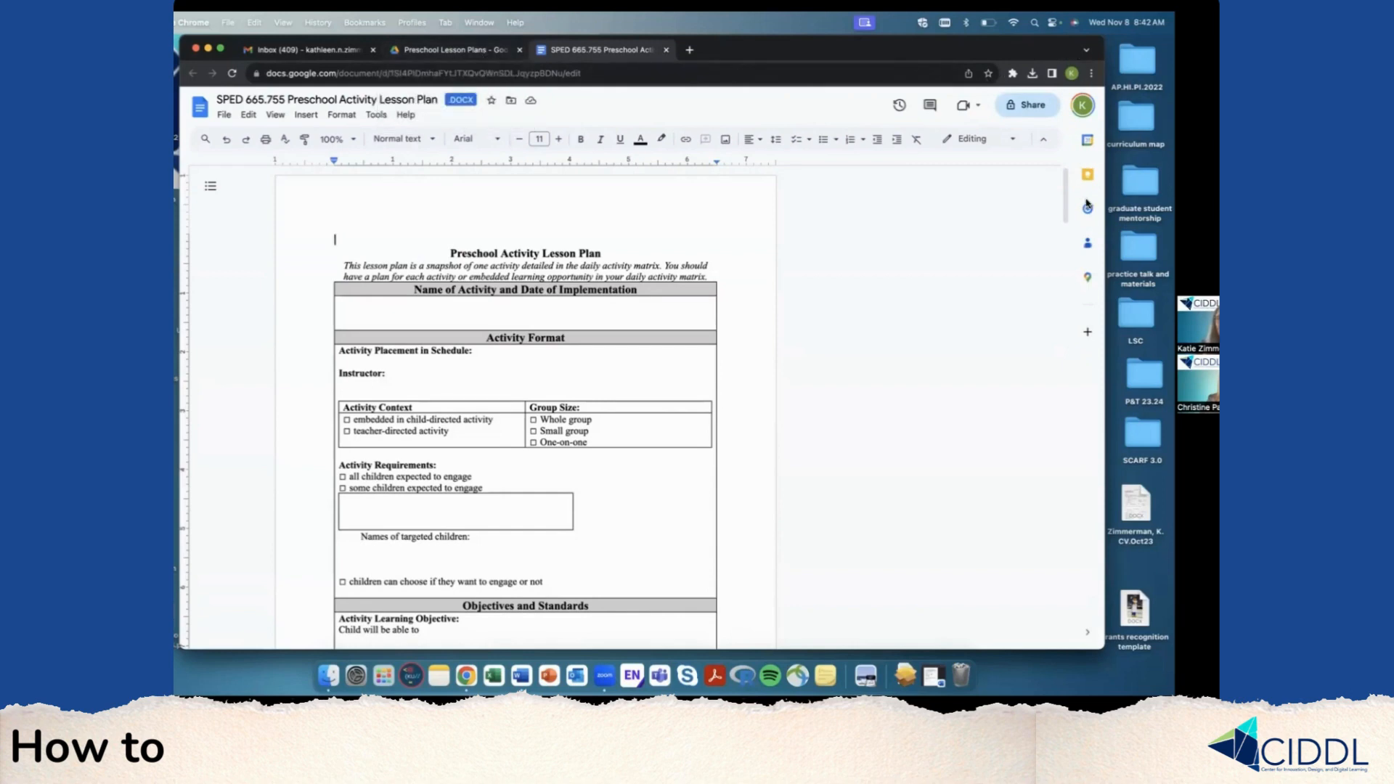
click(1027, 106)
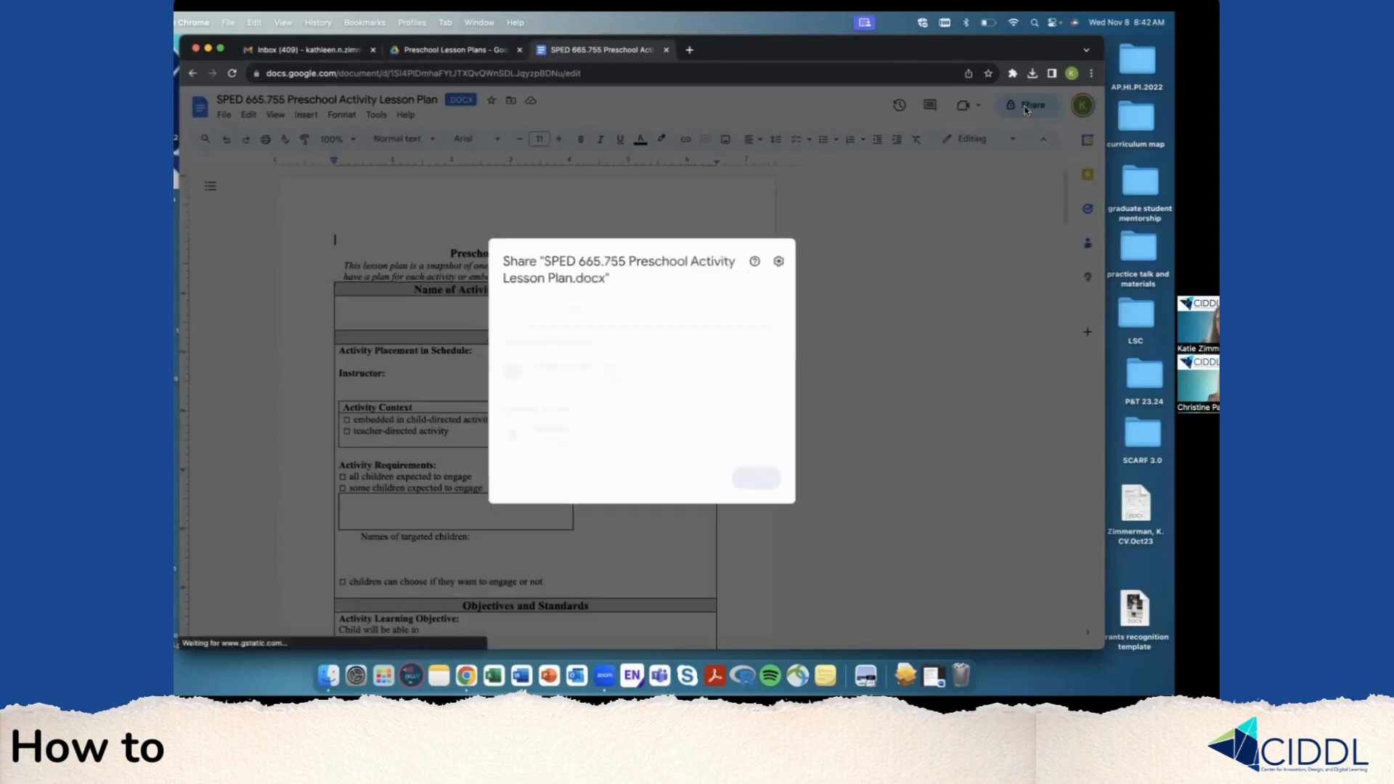
click(566, 300)
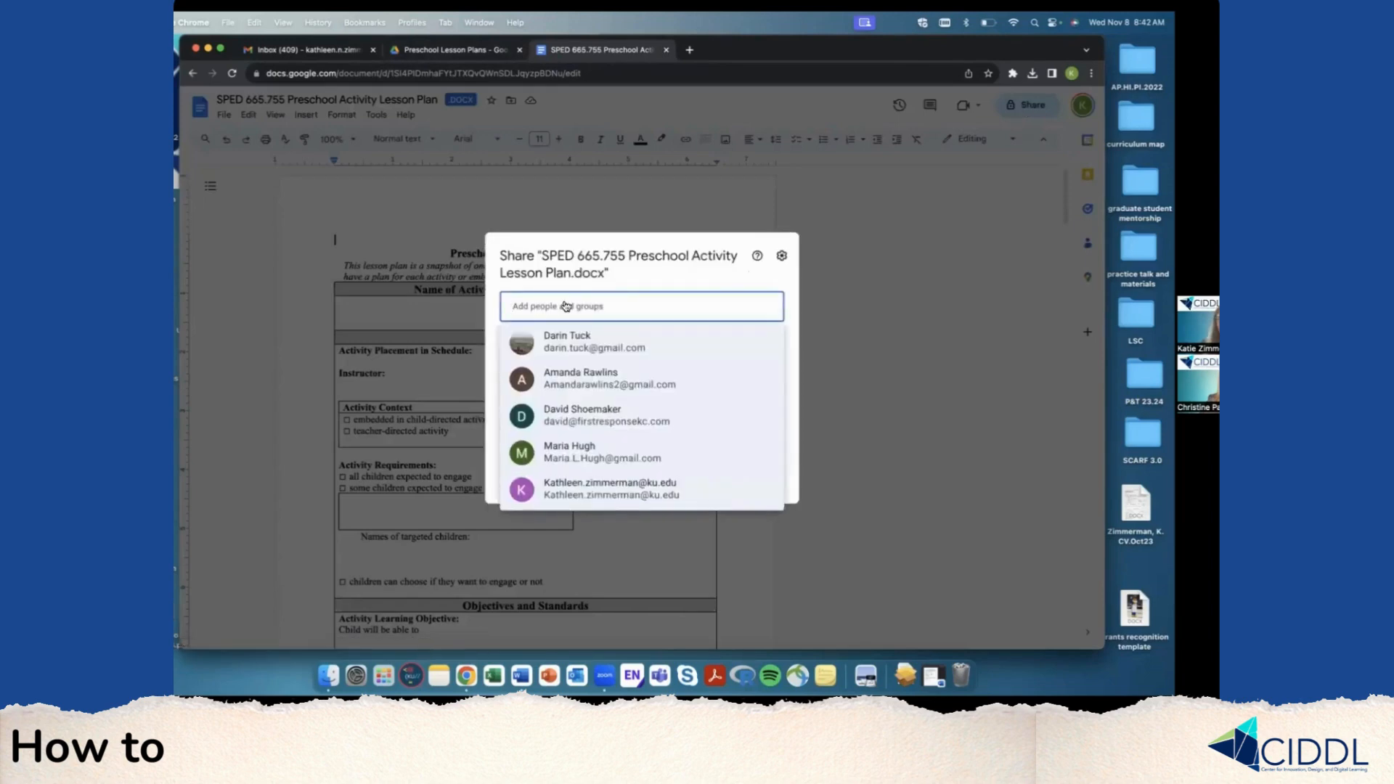
key(super+v)
mouse_move(567, 306)
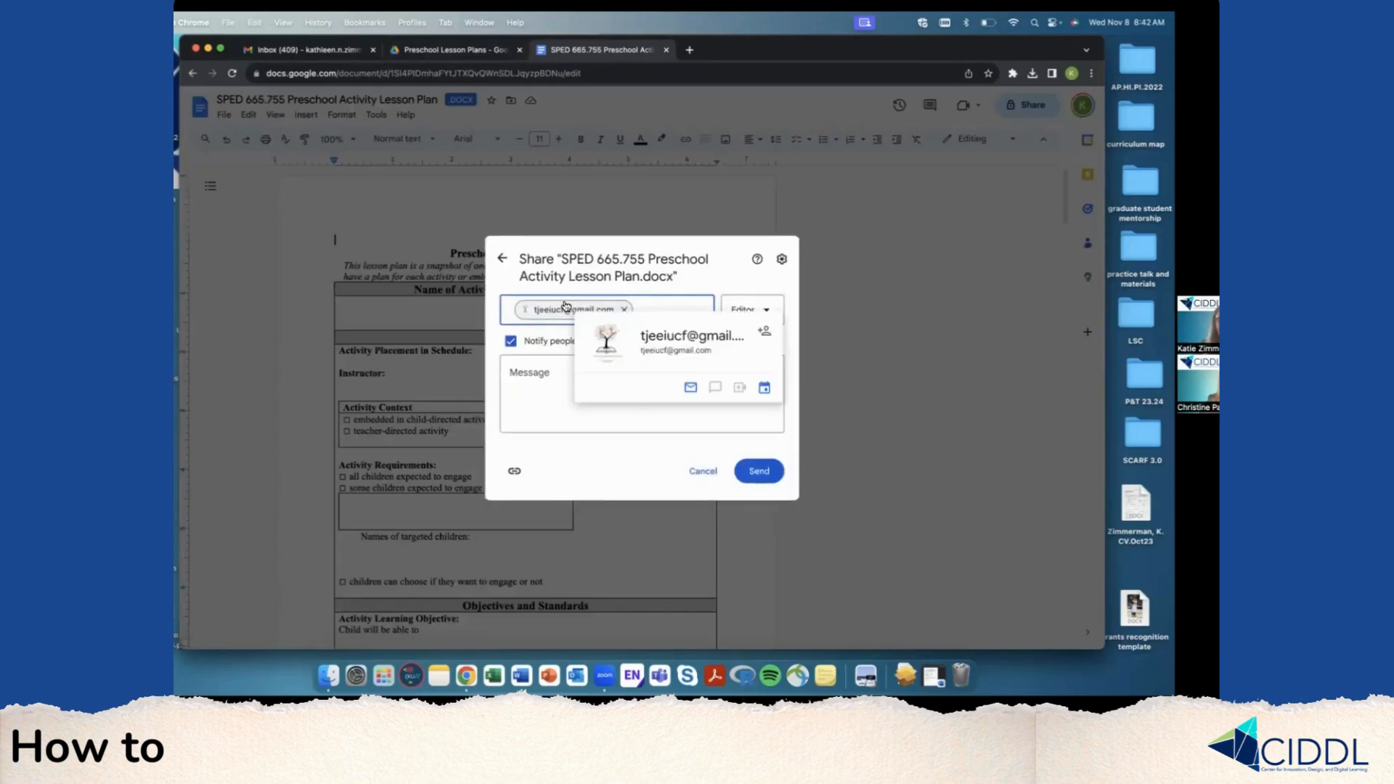
click(752, 311)
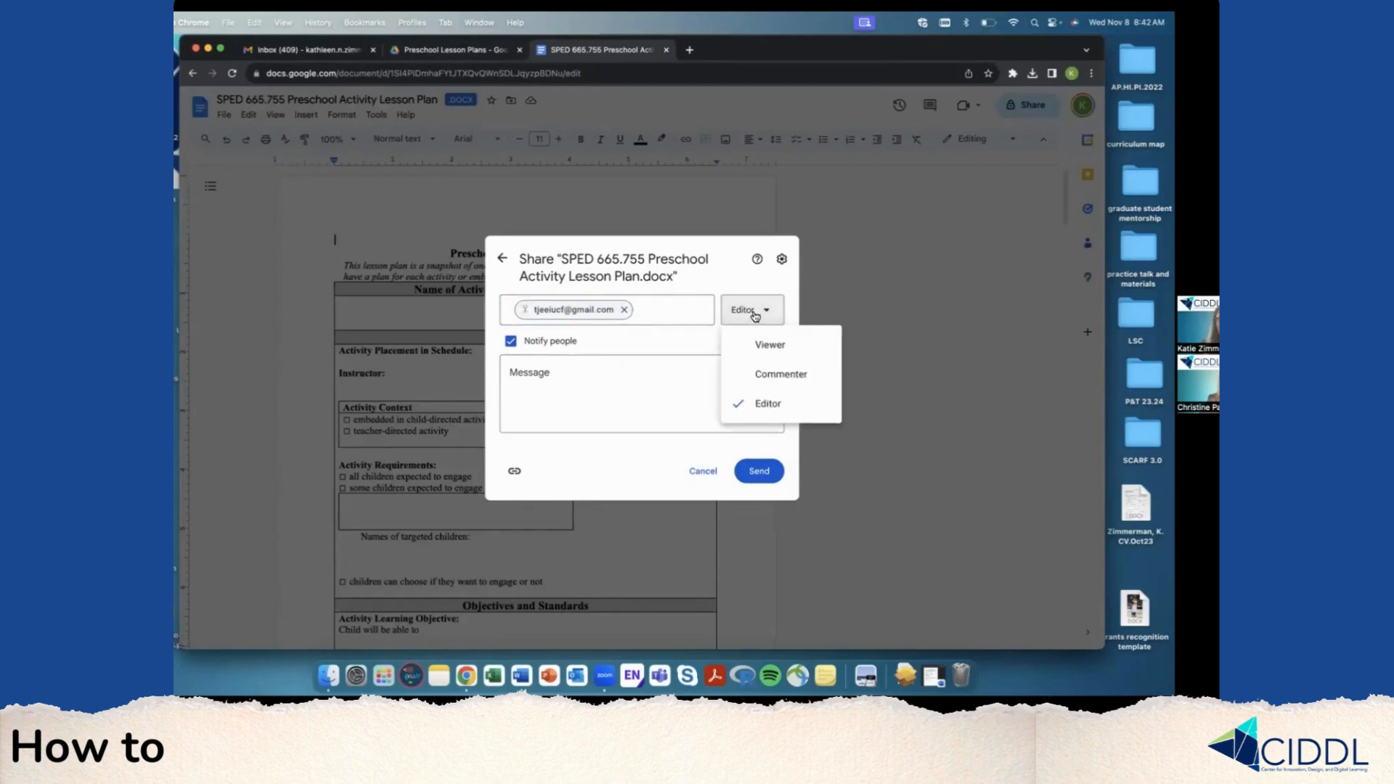
click(761, 404)
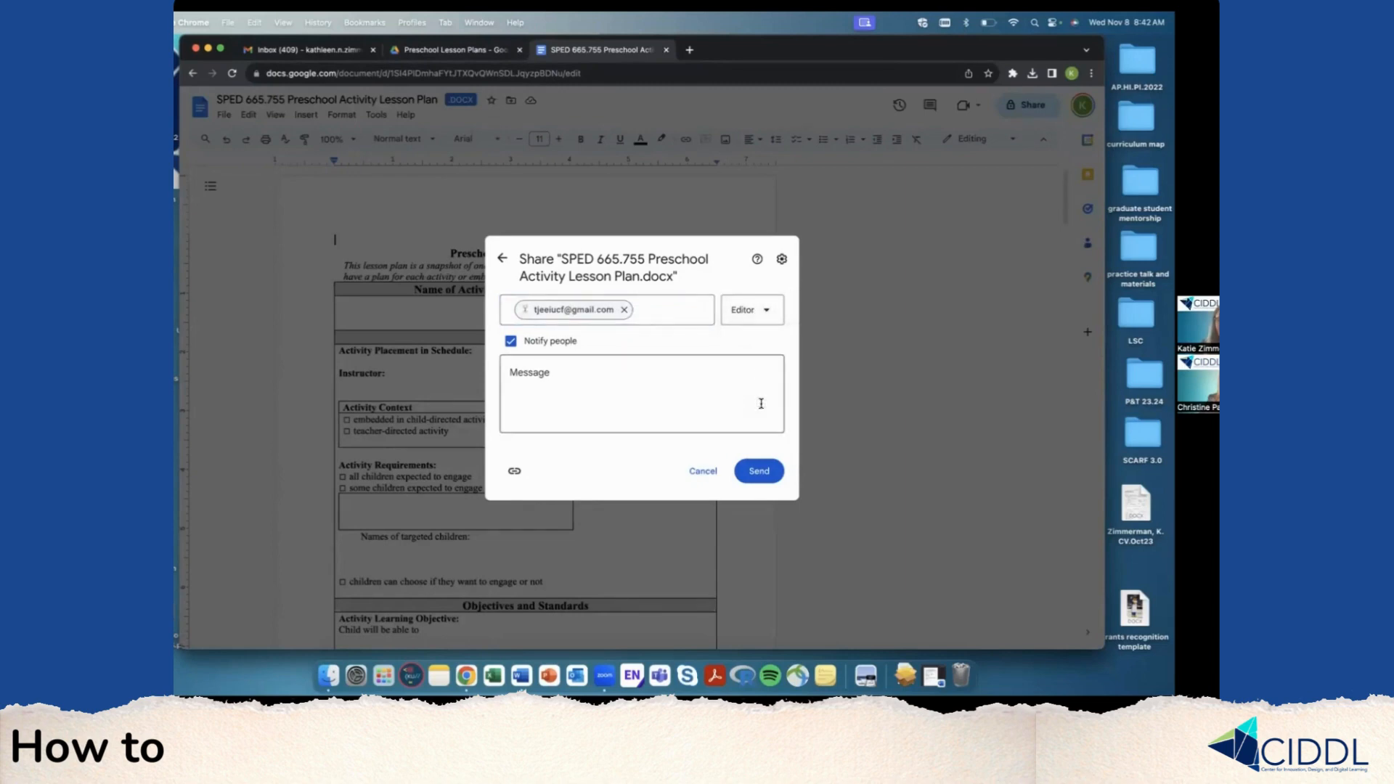
click(760, 471)
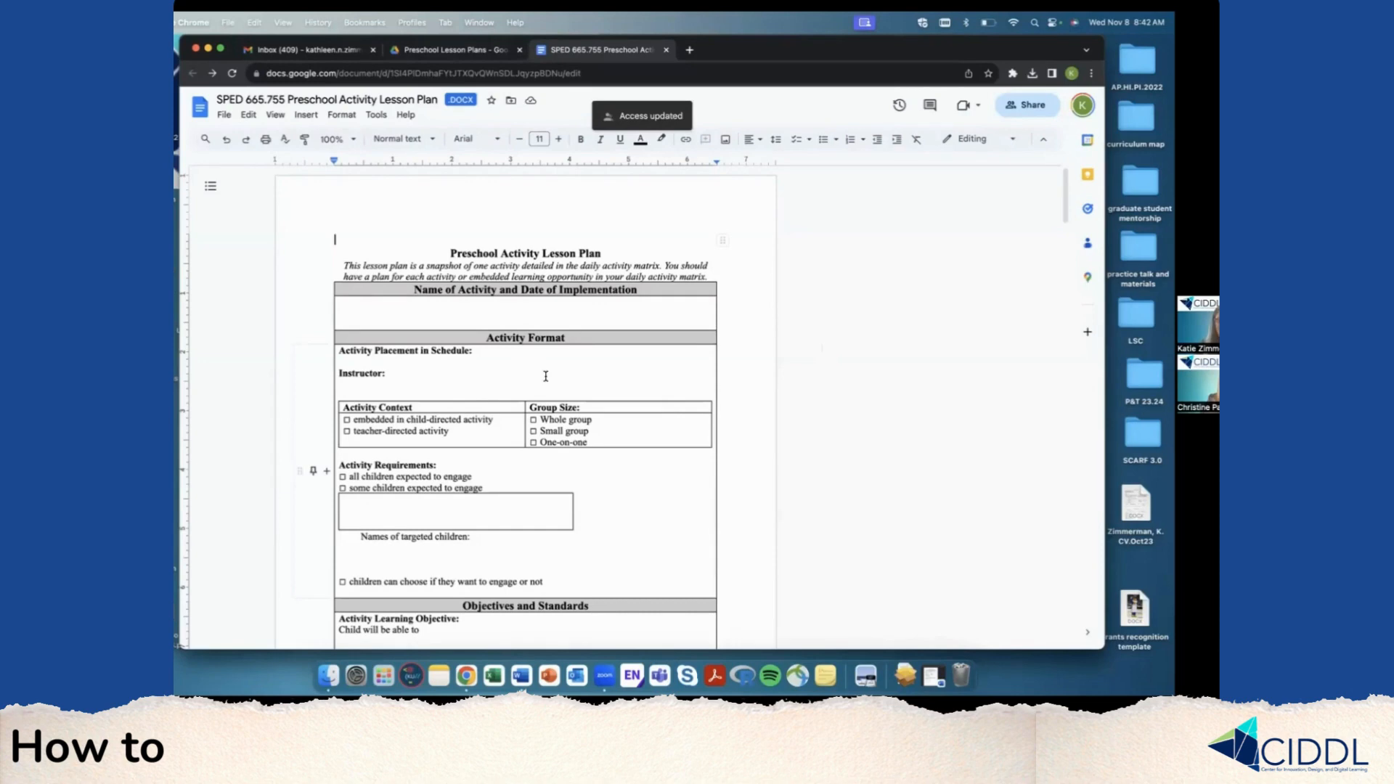
Start sharing the whole Preschool Lesson Plans folder in Drive, adding the collaborator's e-mail address with Editor access.
click(446, 51)
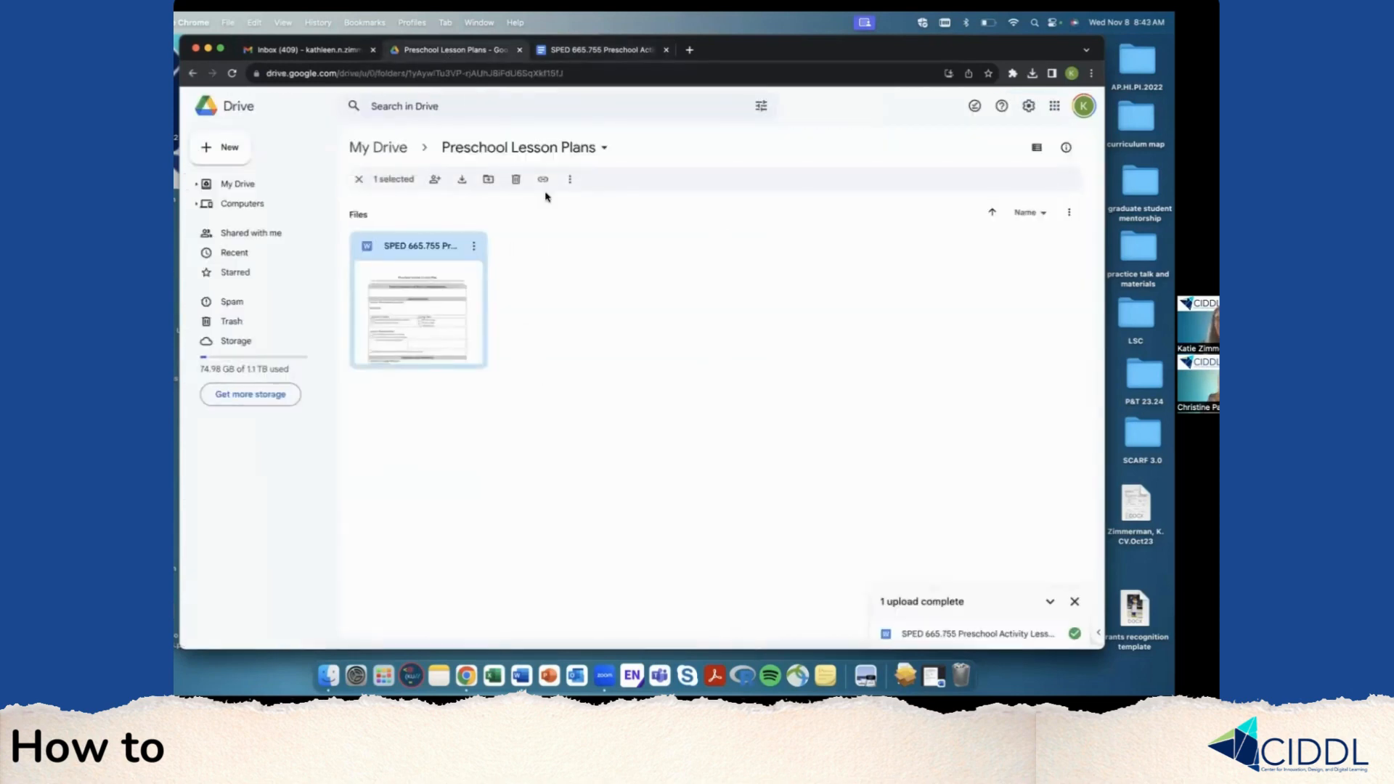
click(606, 151)
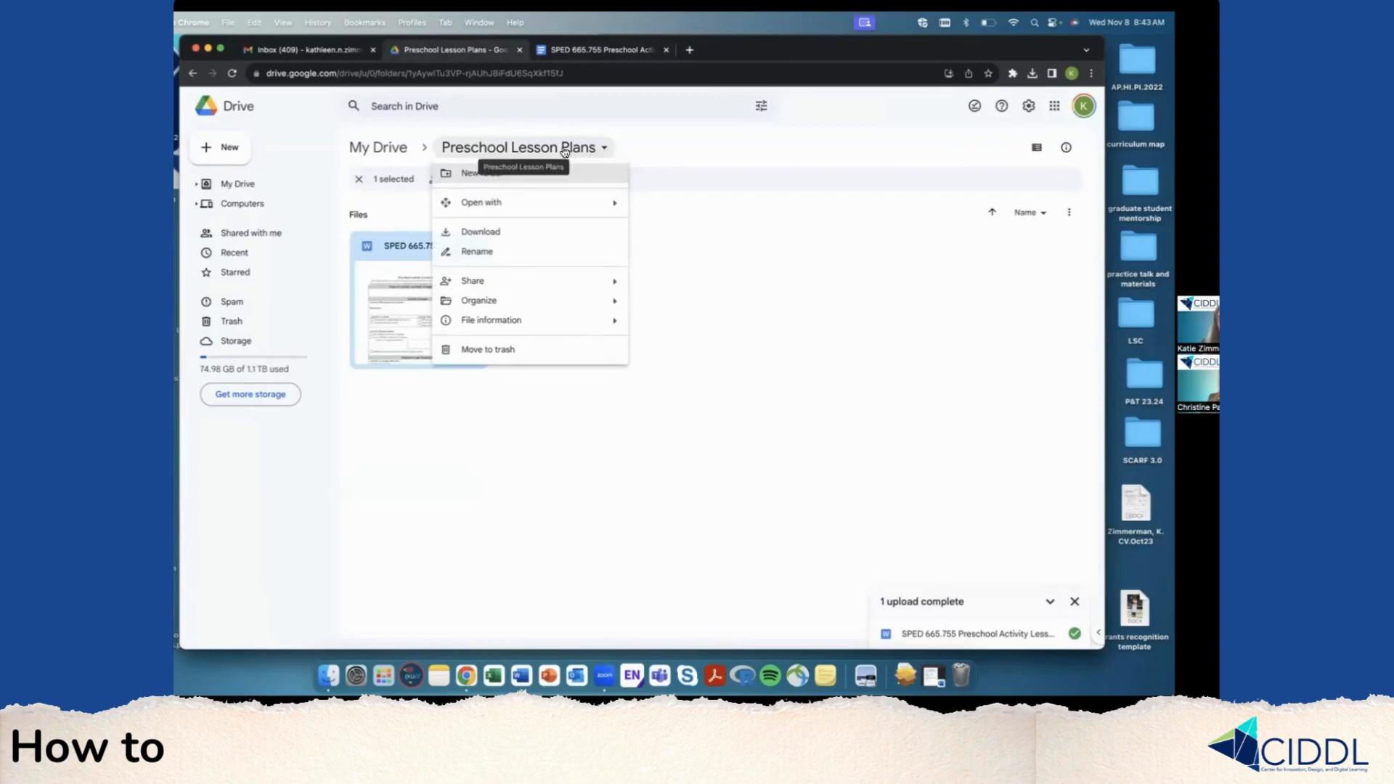
mouse_move(476, 282)
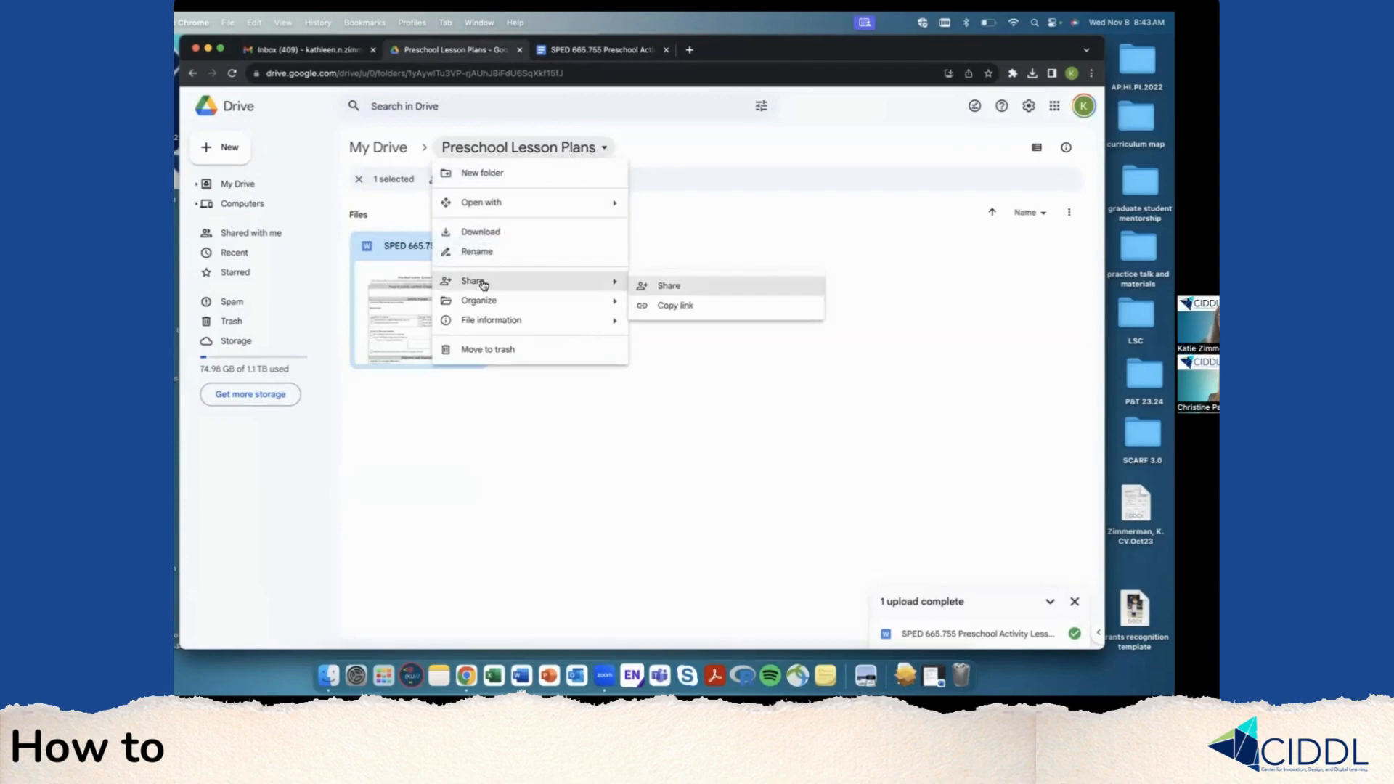
click(650, 287)
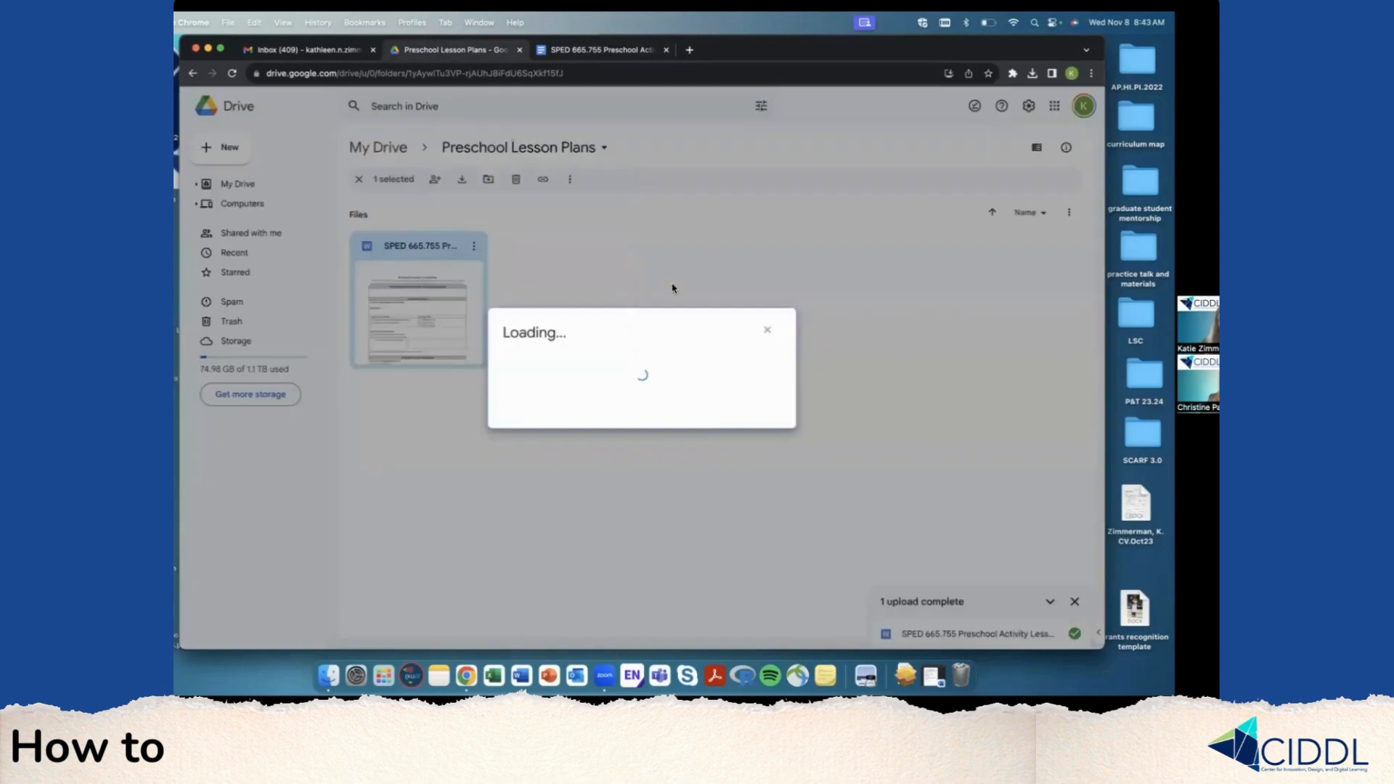
key(super+v)
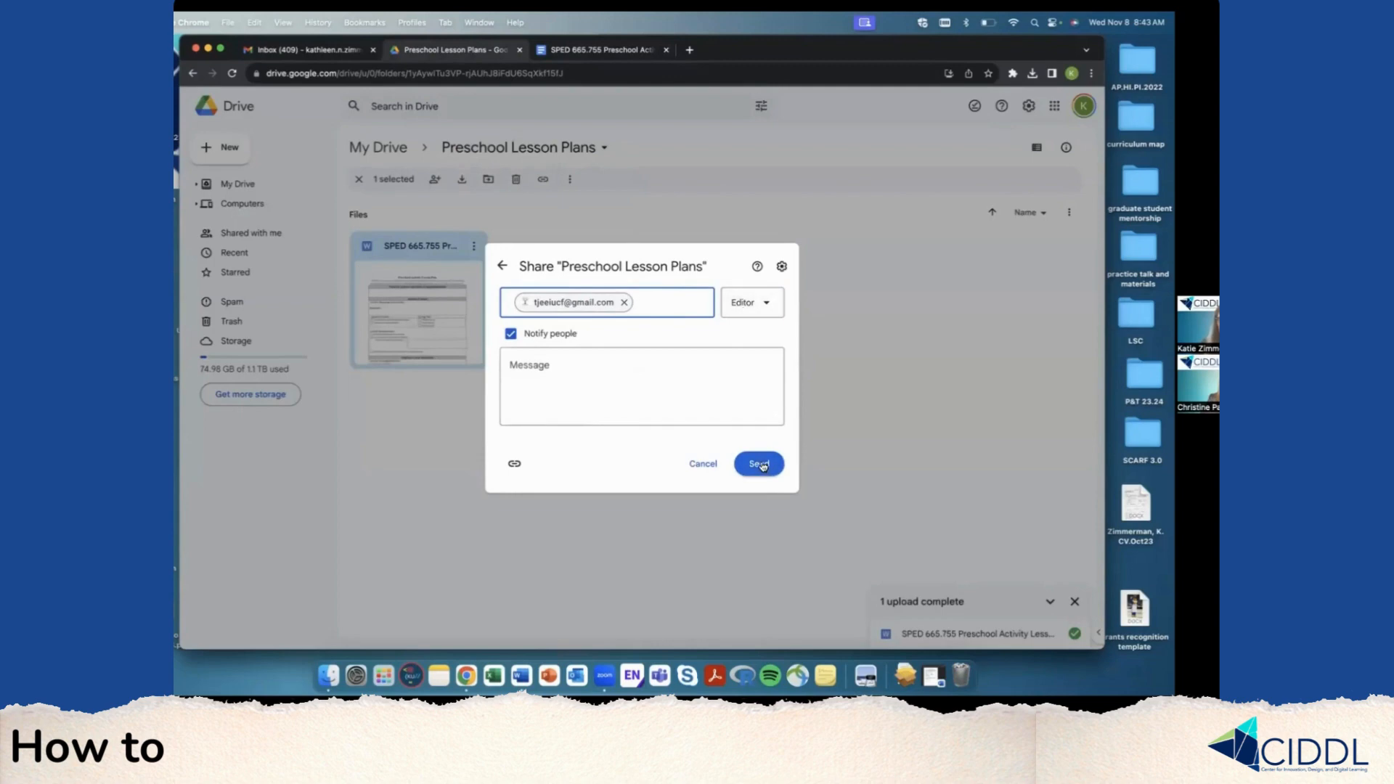
Add a message telling the collaborator the folder is for "our class shared project" and "our third grade collaboration plans", and send the invitation.
click(576, 374)
text(Chr)
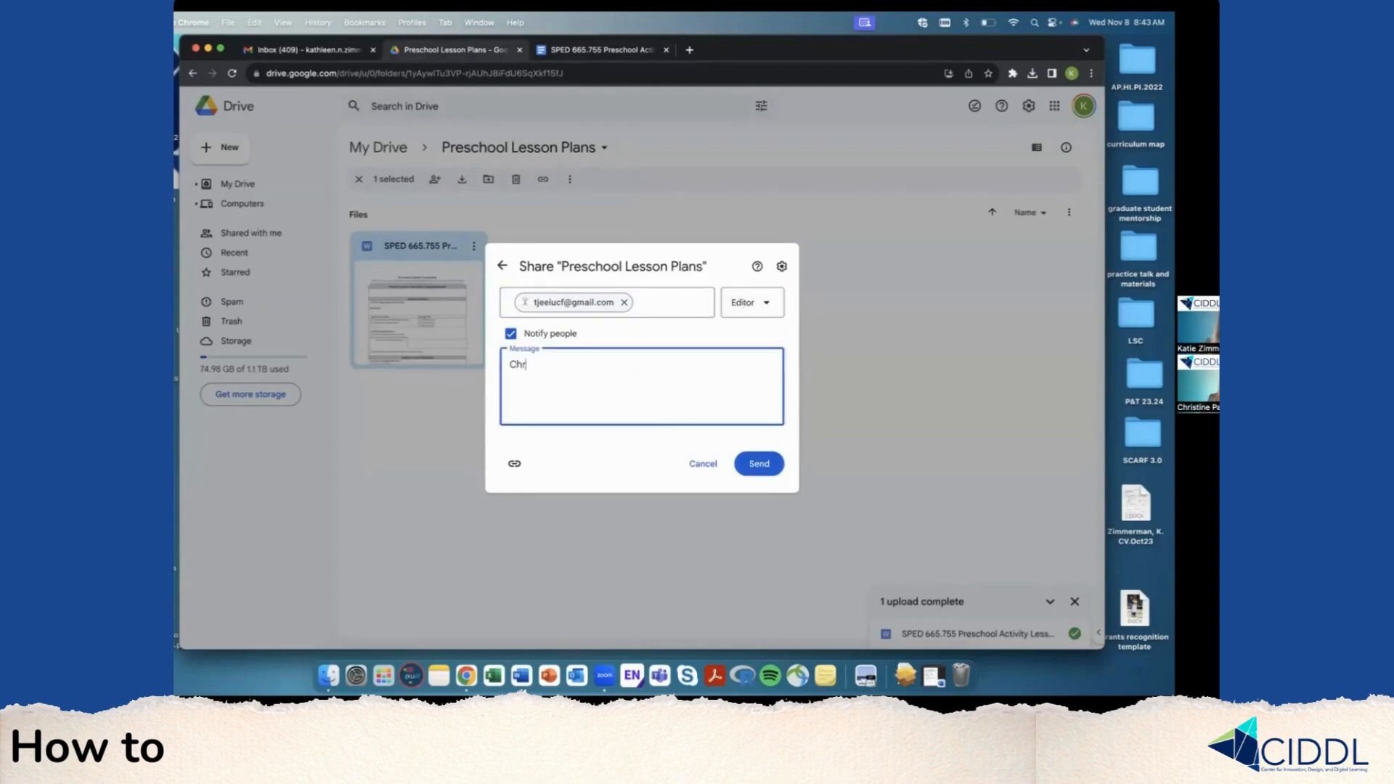
text(istine this is for our class sha)
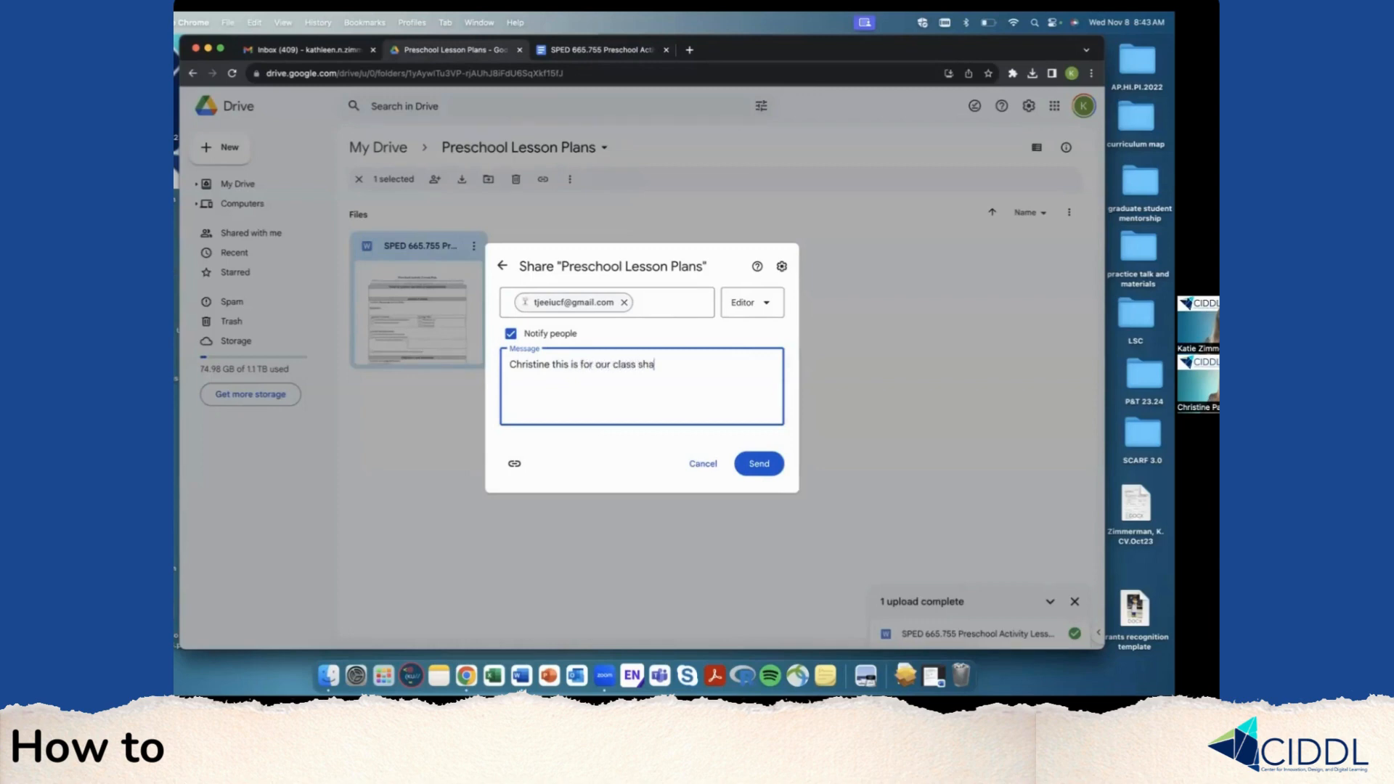
text(red project. Christine this is for our )
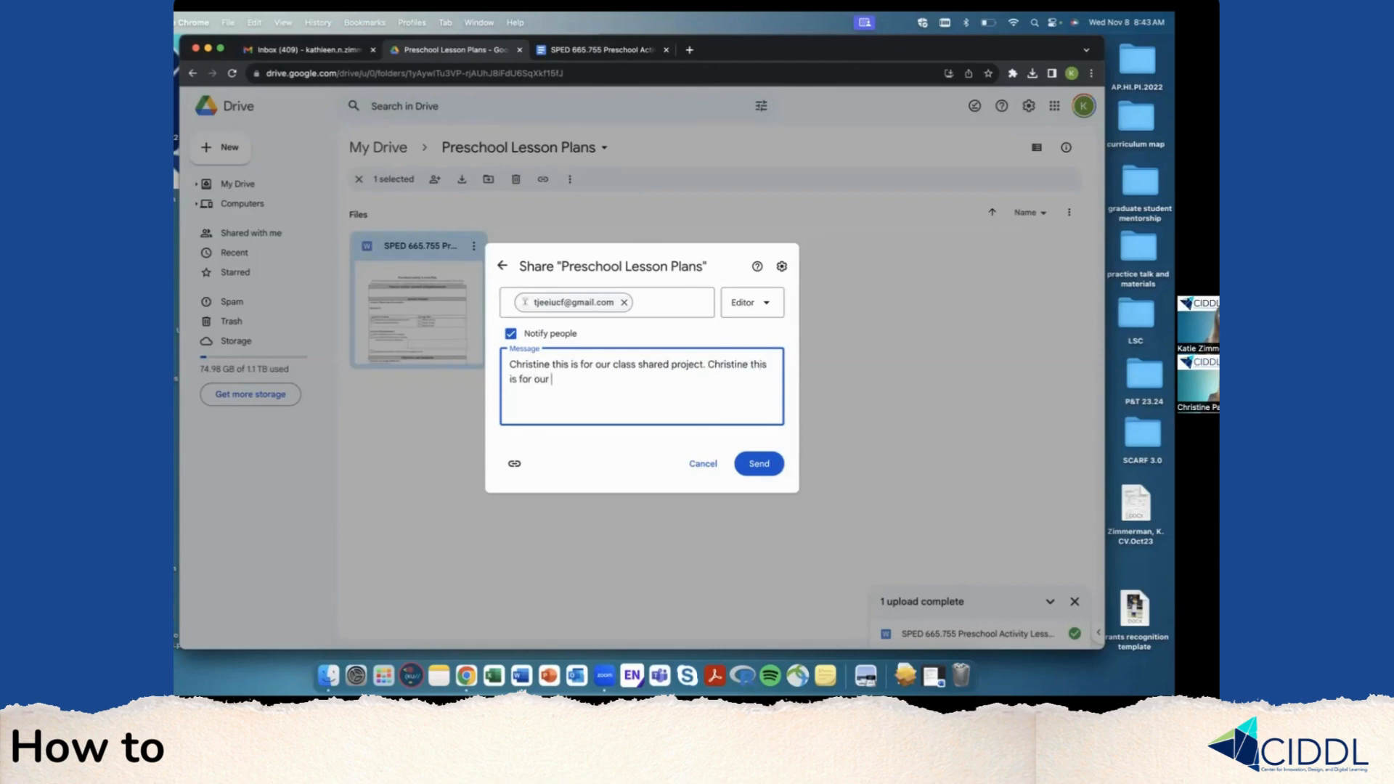
text(third grade collaboration plans.)
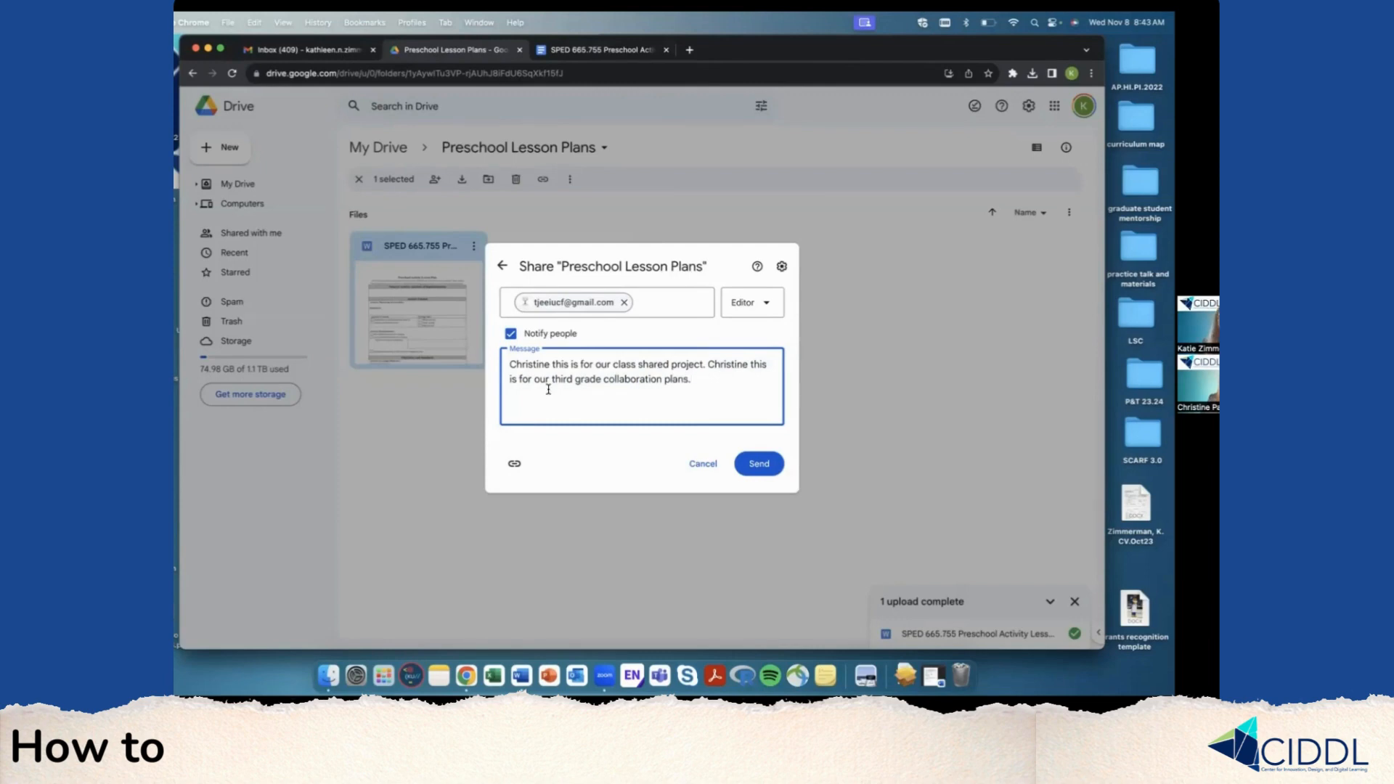
click(746, 466)
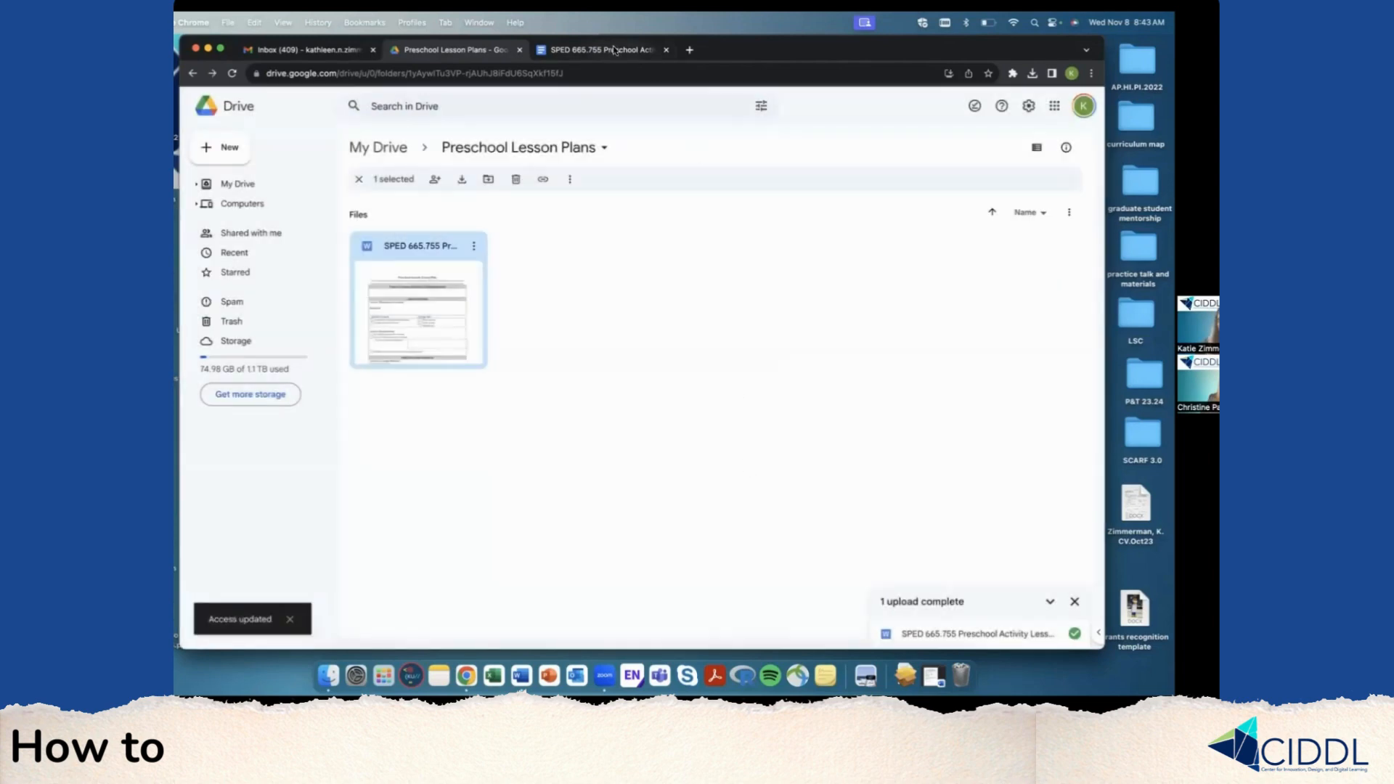
Check the shared lesson plan document for active collaborators and review where shared items are found in Drive.
click(614, 50)
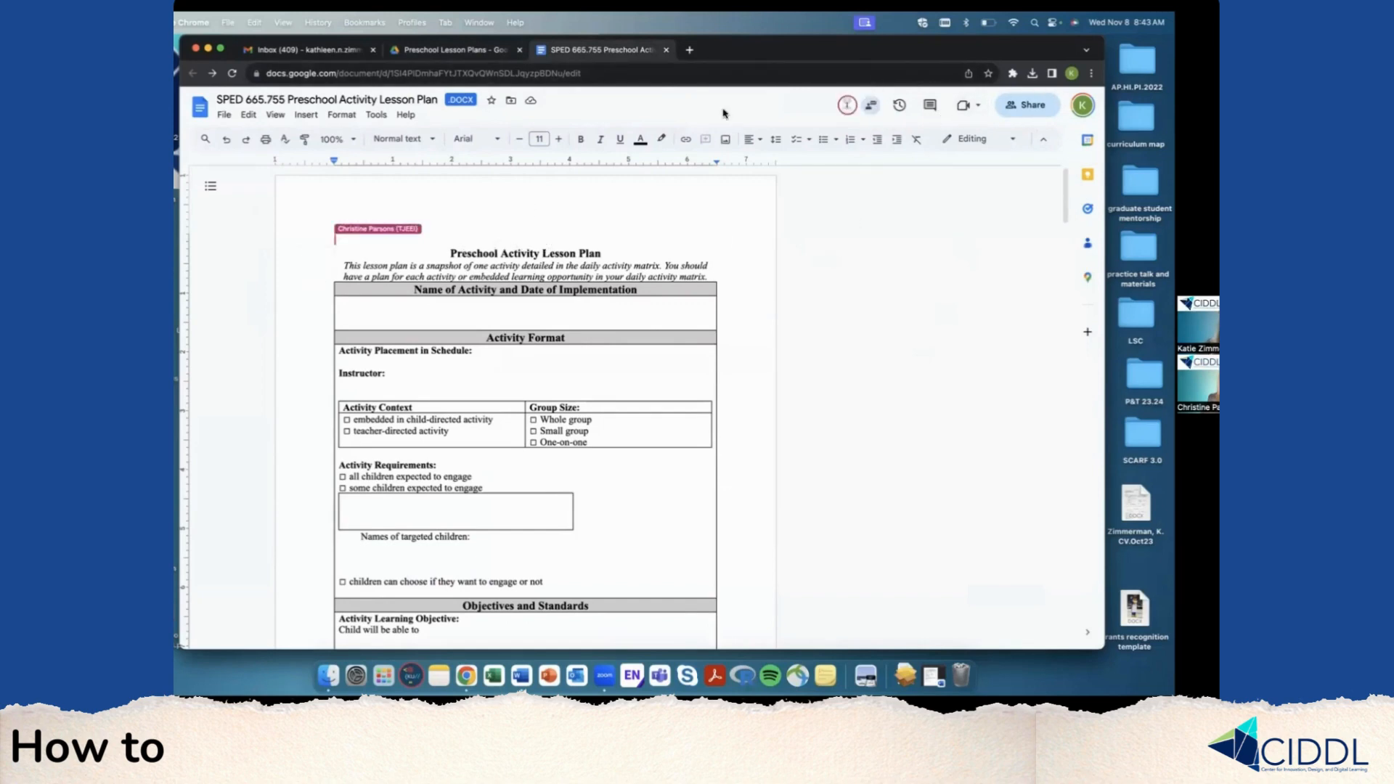
mouse_move(847, 109)
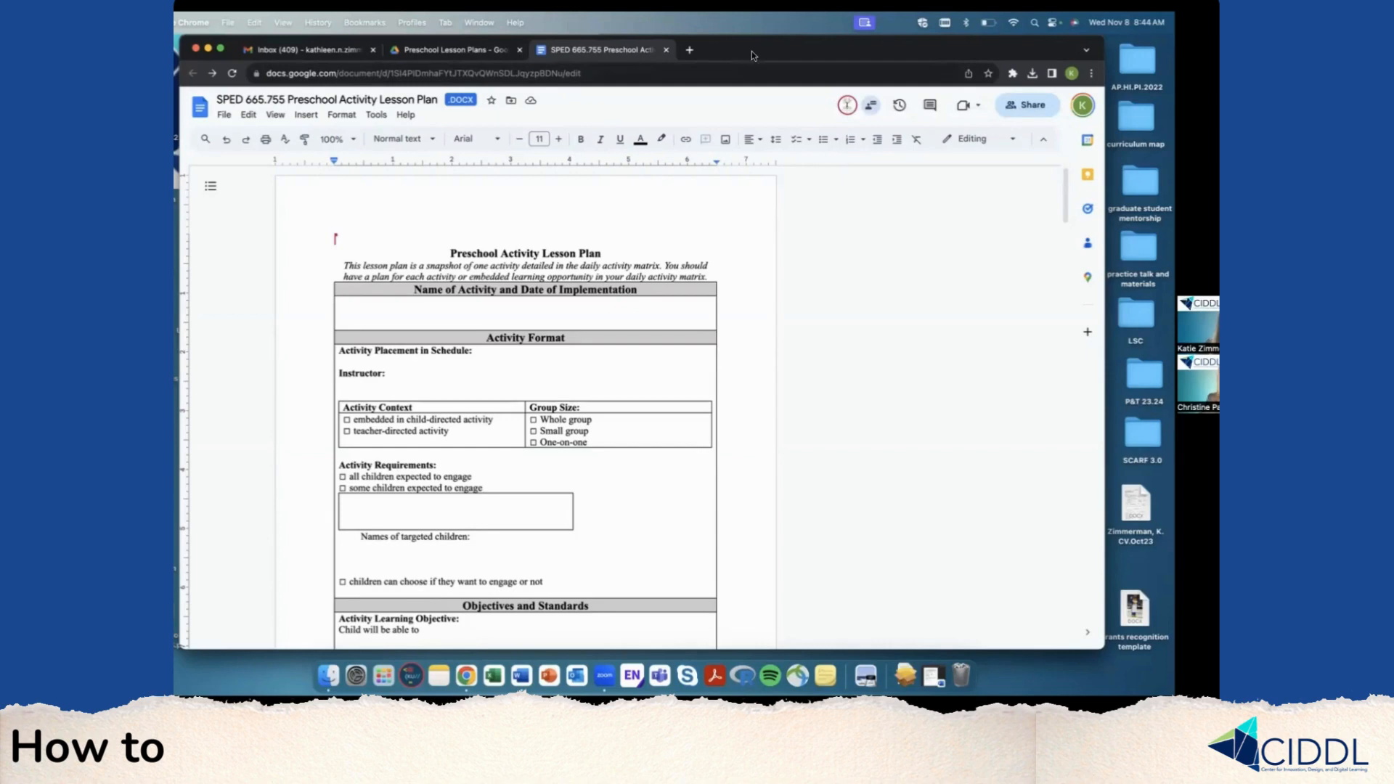
drag(751, 51, 755, 98)
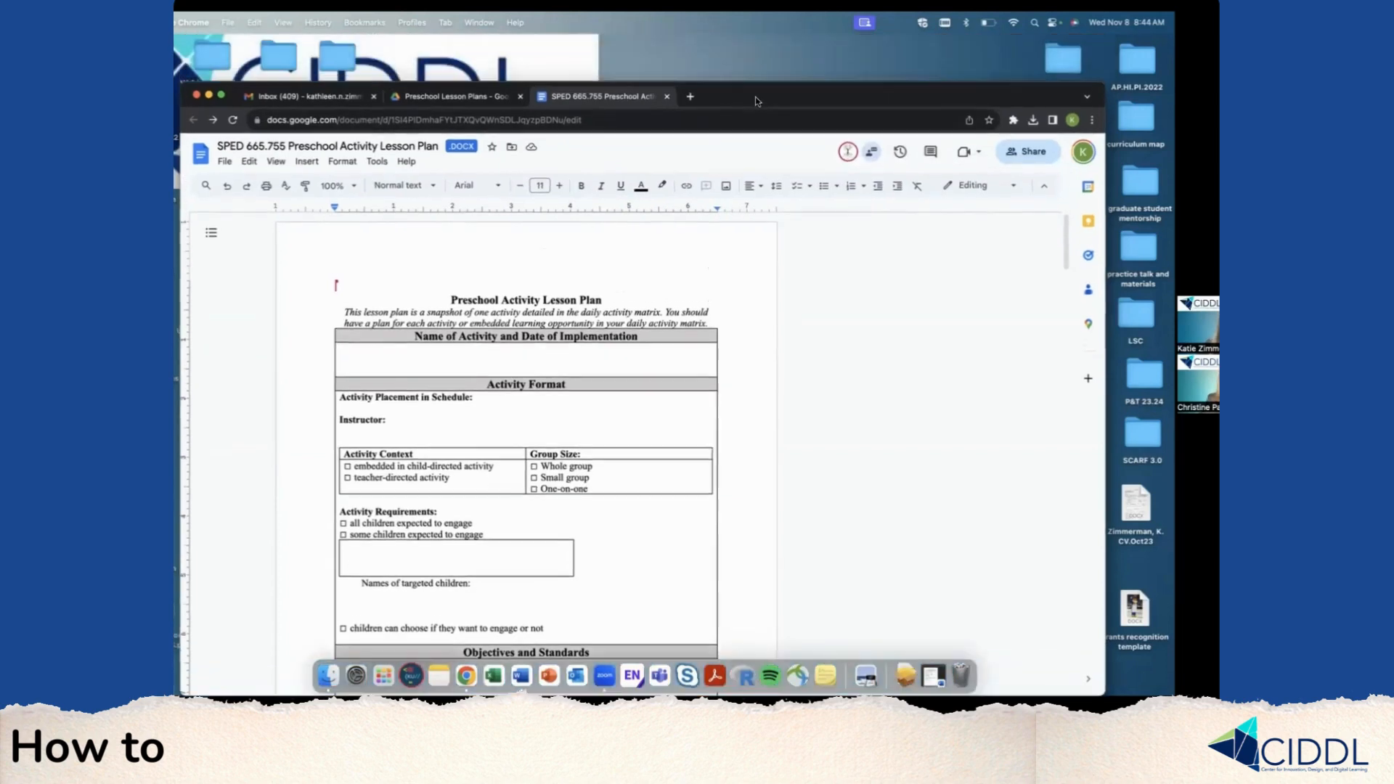
click(486, 99)
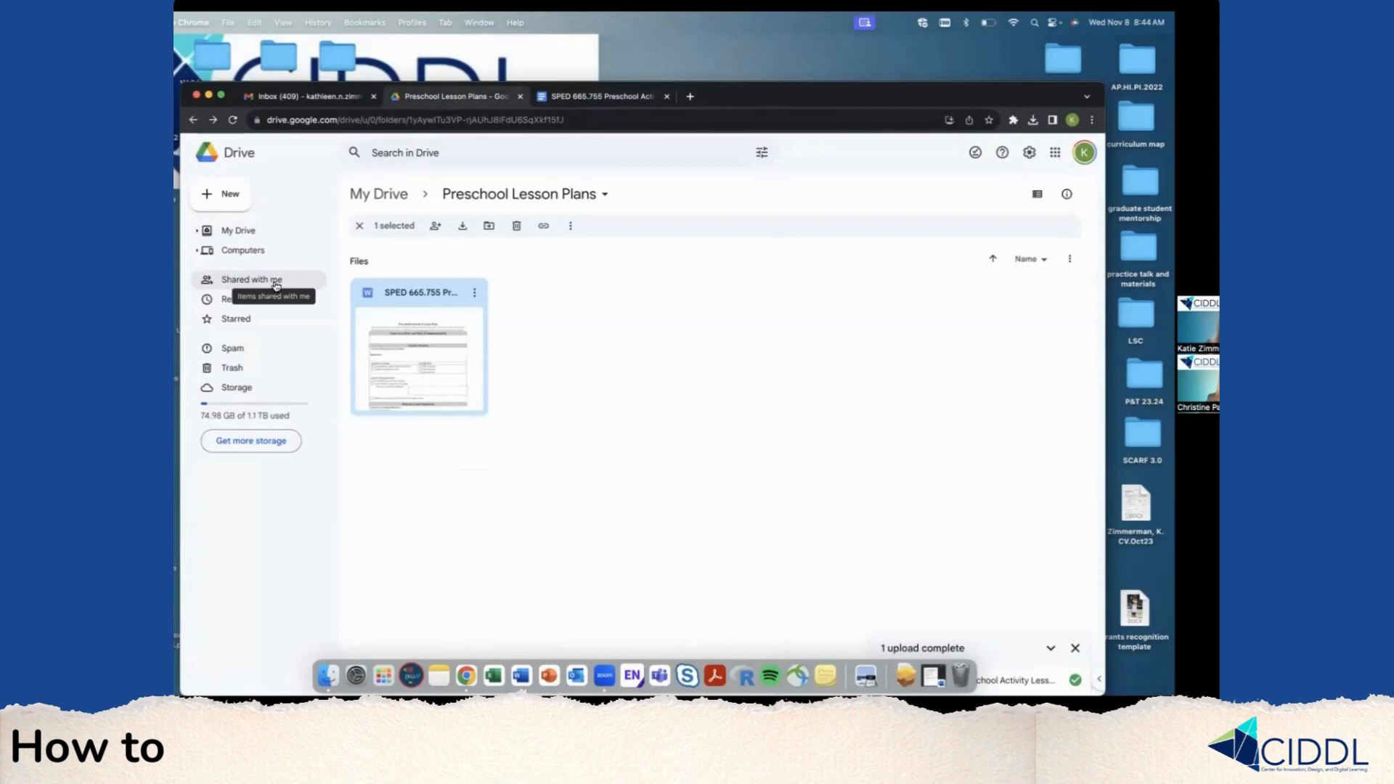
click(614, 96)
drag(760, 98, 770, 57)
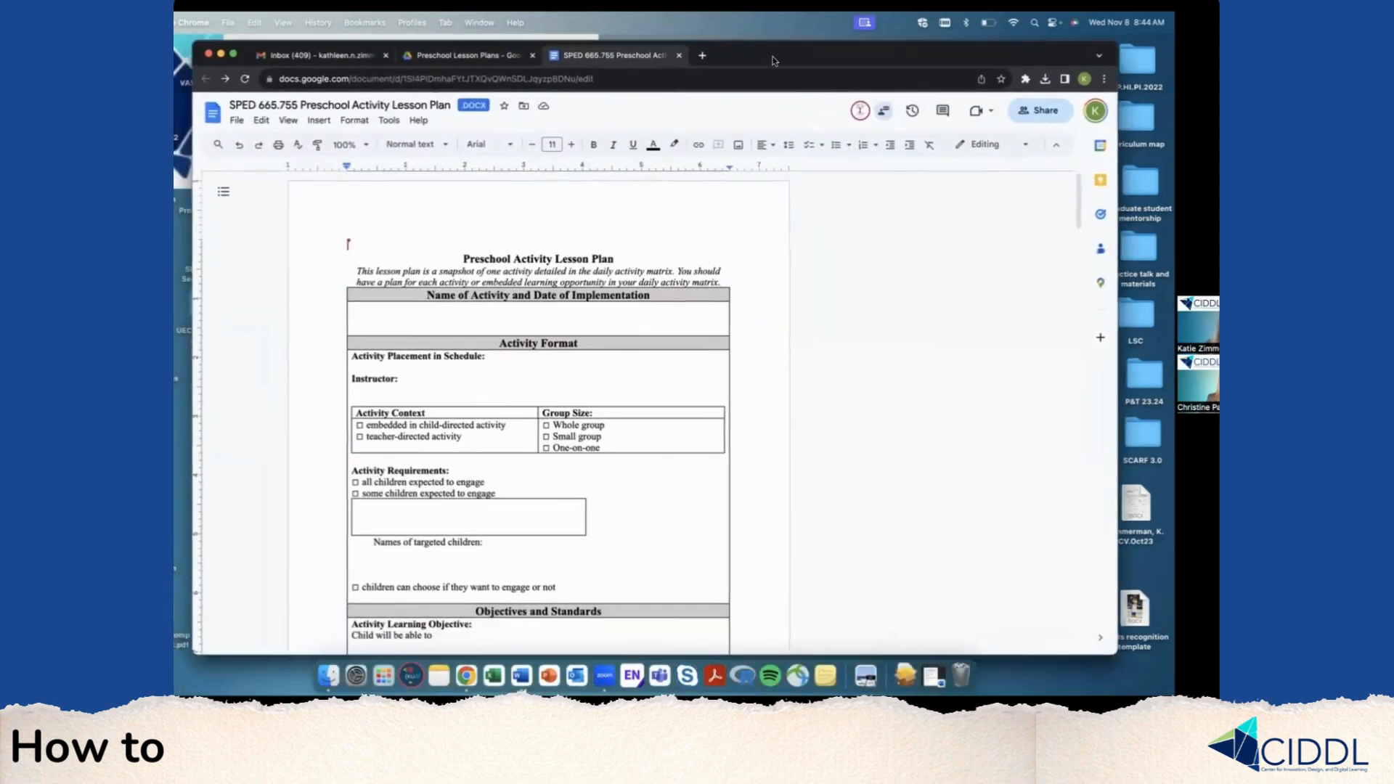